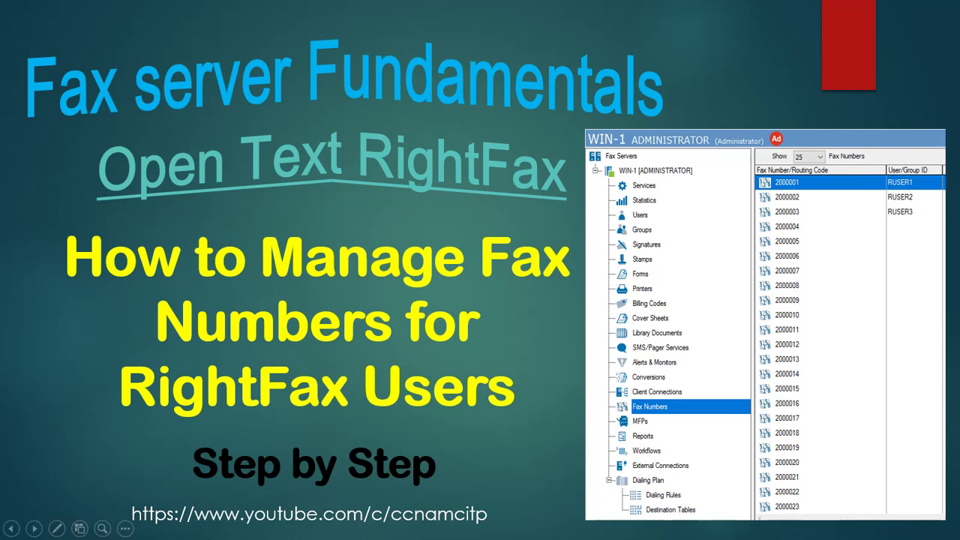
click(56, 528)
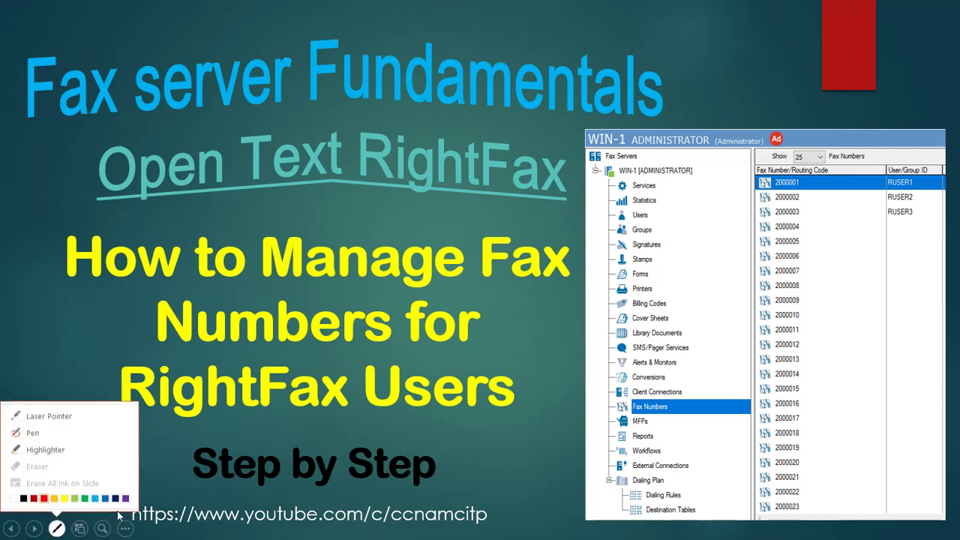
click(60, 450)
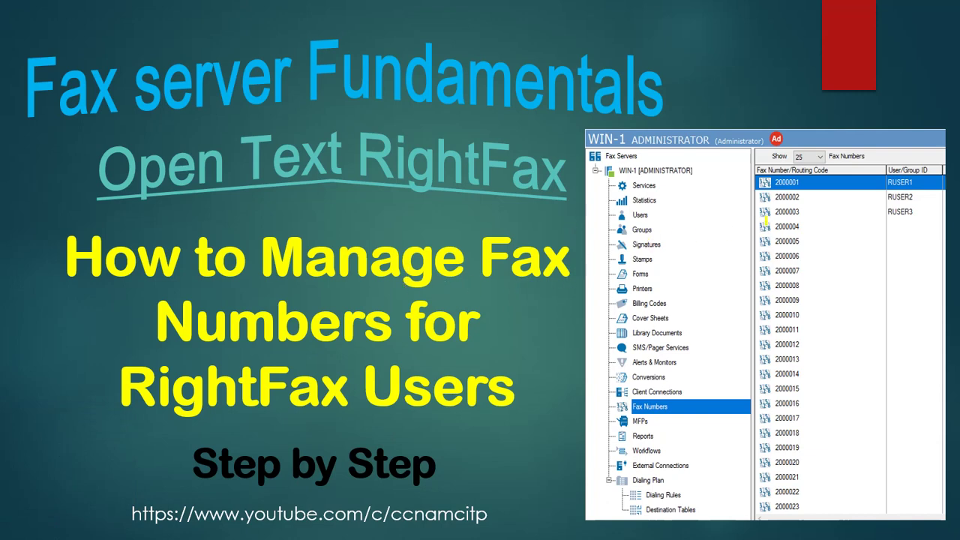
drag(776, 182, 800, 182)
drag(921, 182, 889, 182)
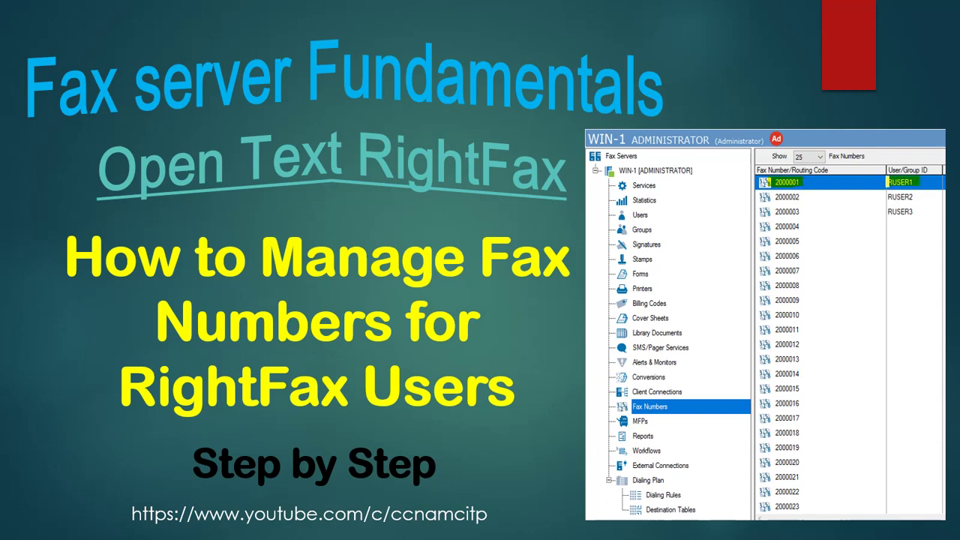
drag(615, 230, 655, 223)
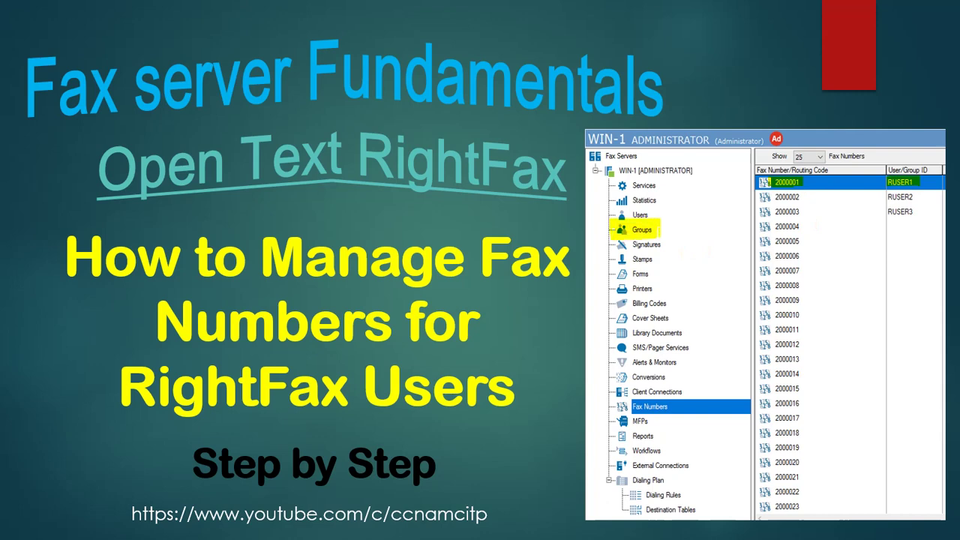
mouse_move(656, 224)
mouse_down()
mouse_move(608, 233)
mouse_move(652, 217)
mouse_up()
mouse_move(806, 181)
mouse_down()
mouse_move(805, 521)
mouse_move(753, 513)
mouse_move(742, 186)
mouse_move(771, 180)
mouse_up()
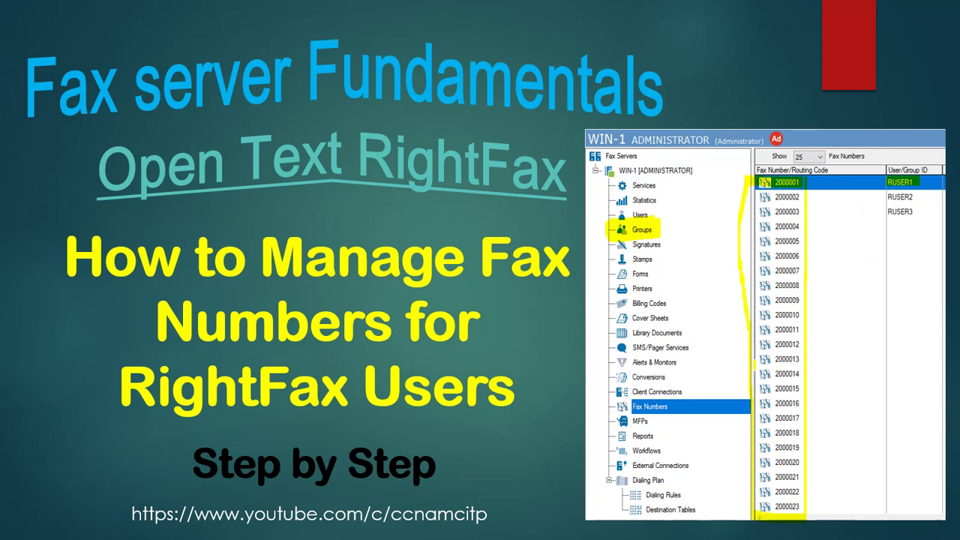
key(Right)
drag(661, 236, 723, 199)
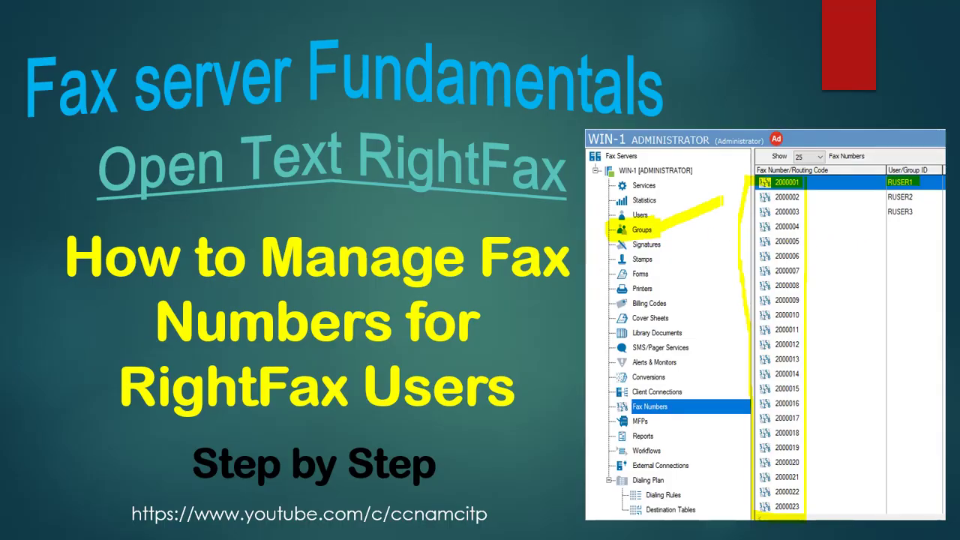
drag(665, 234, 852, 271)
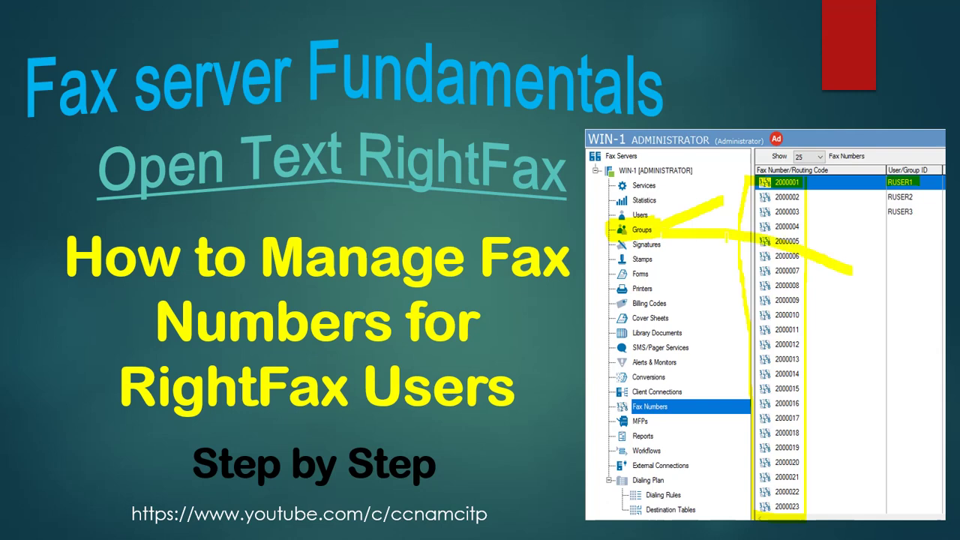
mouse_move(647, 229)
mouse_down()
mouse_move(858, 186)
mouse_move(841, 227)
mouse_move(858, 295)
mouse_move(820, 323)
mouse_up()
drag(621, 244, 680, 239)
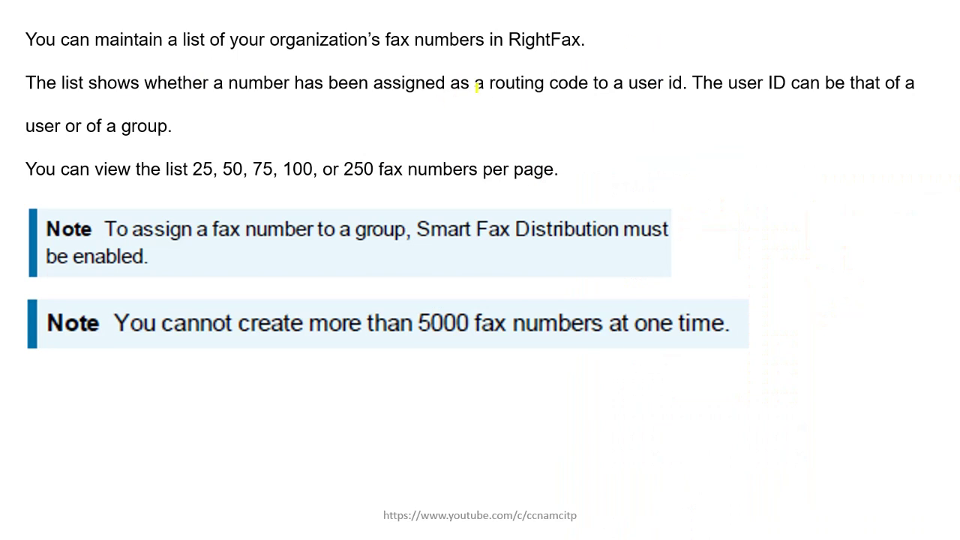
drag(490, 84, 588, 84)
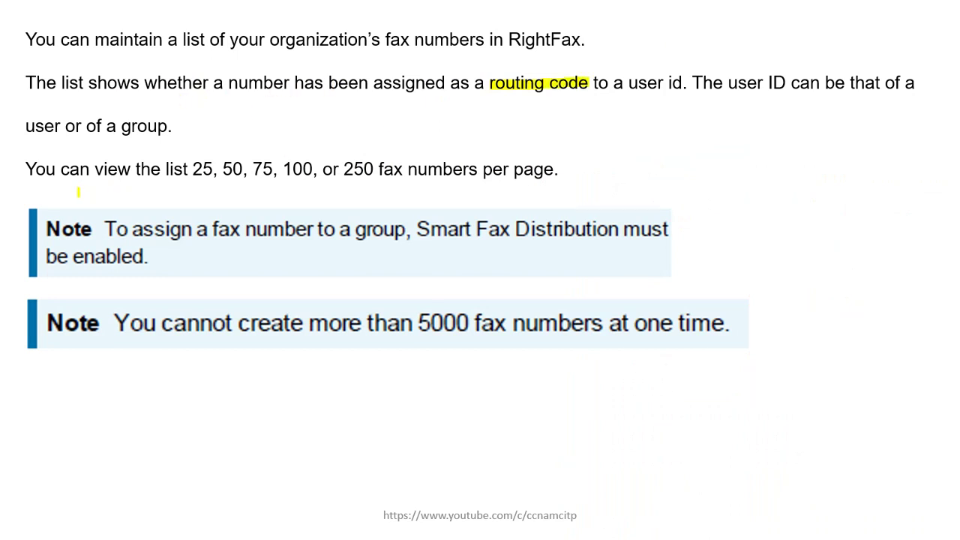
mouse_move(216, 168)
mouse_down()
mouse_move(194, 168)
mouse_move(338, 166)
mouse_up()
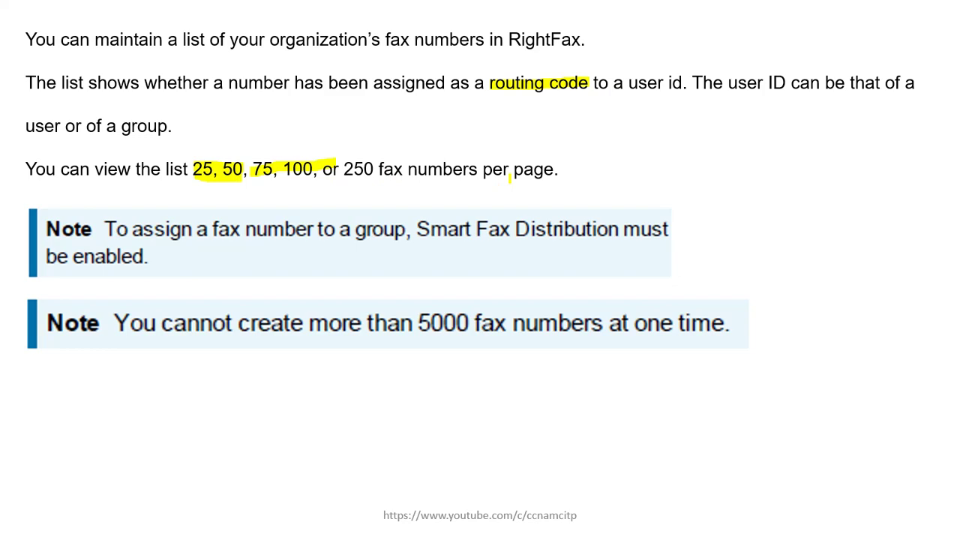
Switch to the AD virtual machine in VMware Workstation and launch RightFax FaxUtil
key(super)
click(459, 525)
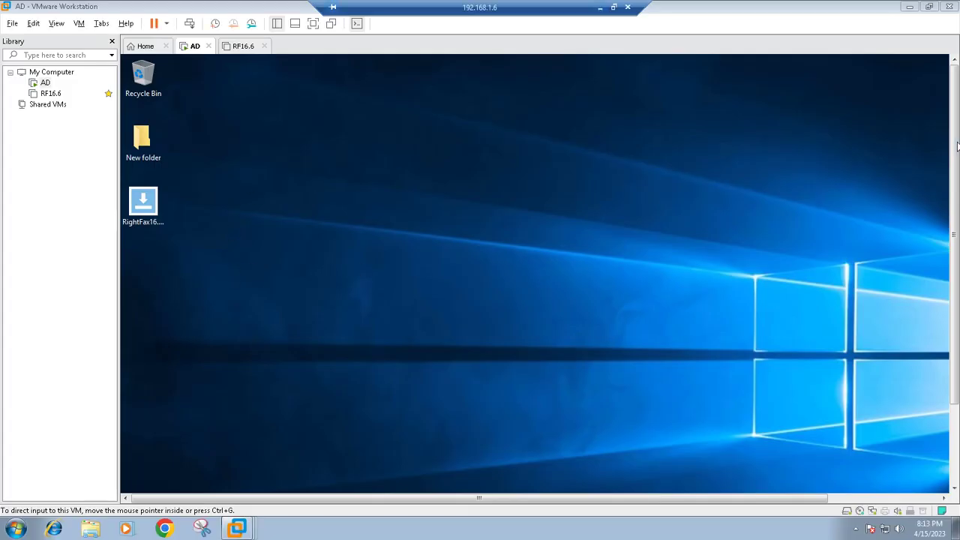
scroll(957, 147, down, 3)
click(281, 483)
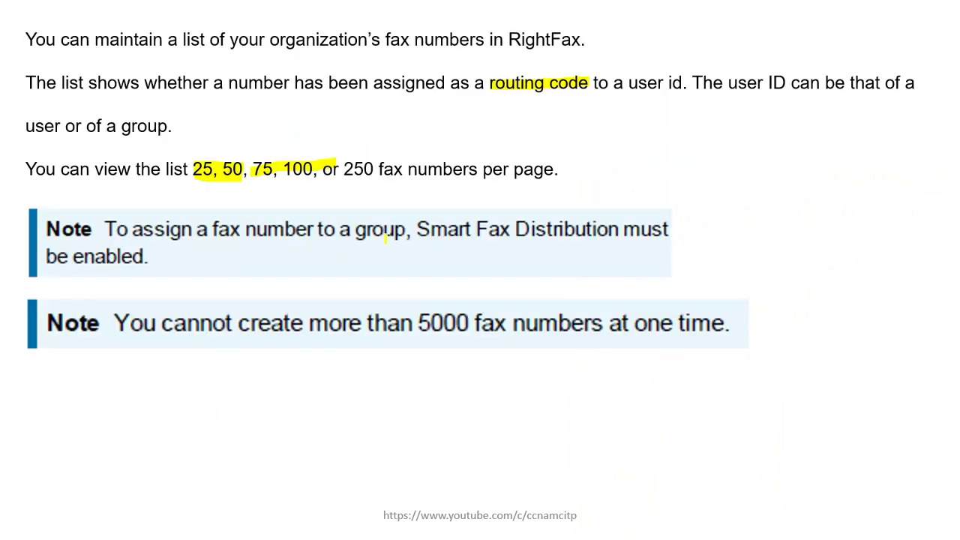
mouse_move(409, 237)
mouse_down()
mouse_move(279, 240)
mouse_move(279, 225)
mouse_move(406, 217)
mouse_move(409, 230)
mouse_move(289, 229)
mouse_up()
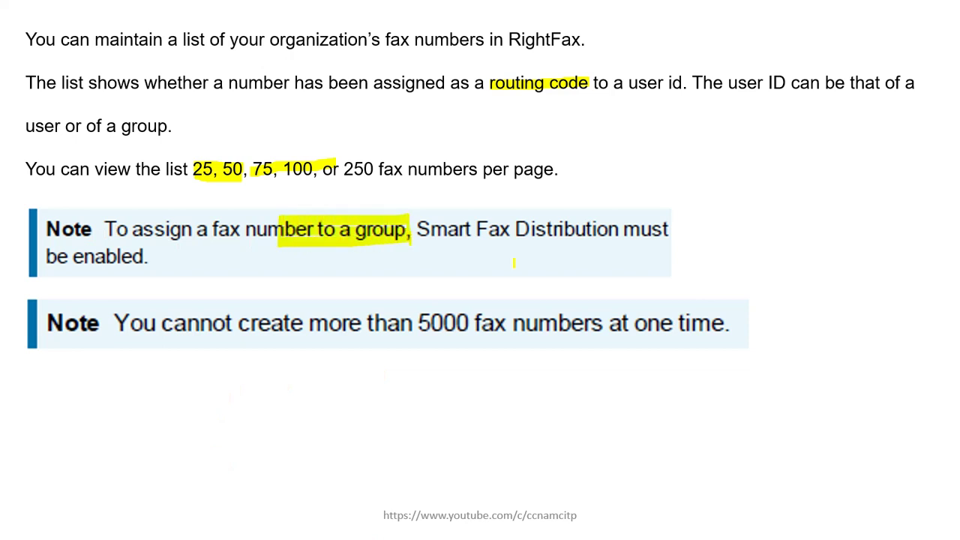
drag(434, 238, 680, 252)
mouse_move(417, 200)
mouse_down()
mouse_move(417, 243)
mouse_move(565, 249)
mouse_up()
mouse_move(418, 198)
mouse_down()
mouse_move(691, 201)
mouse_move(690, 247)
mouse_move(539, 247)
mouse_up()
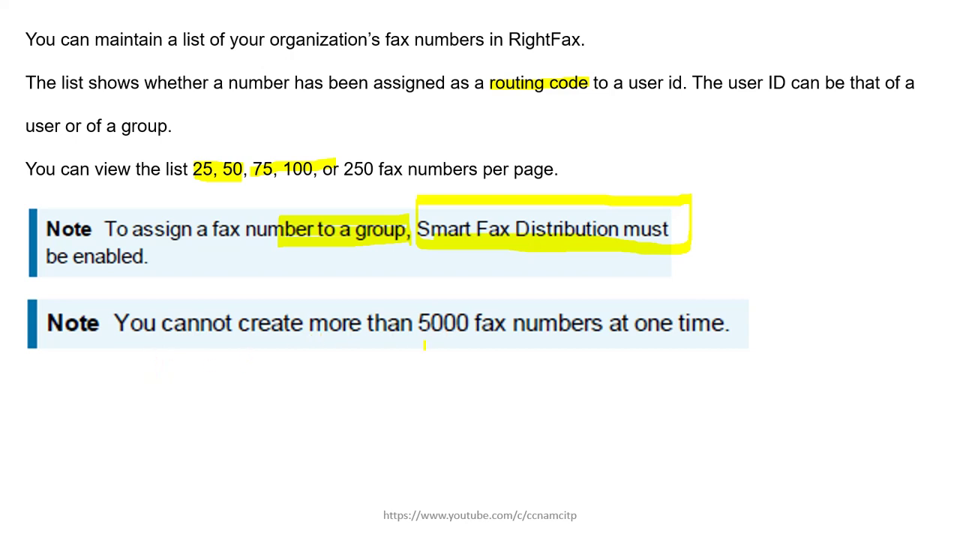
mouse_move(604, 309)
mouse_down()
mouse_move(591, 349)
mouse_move(431, 351)
mouse_move(417, 336)
mouse_move(418, 305)
mouse_move(609, 300)
mouse_move(606, 343)
mouse_move(541, 357)
mouse_move(405, 360)
mouse_move(411, 297)
mouse_move(589, 290)
mouse_move(603, 334)
mouse_move(449, 353)
mouse_up()
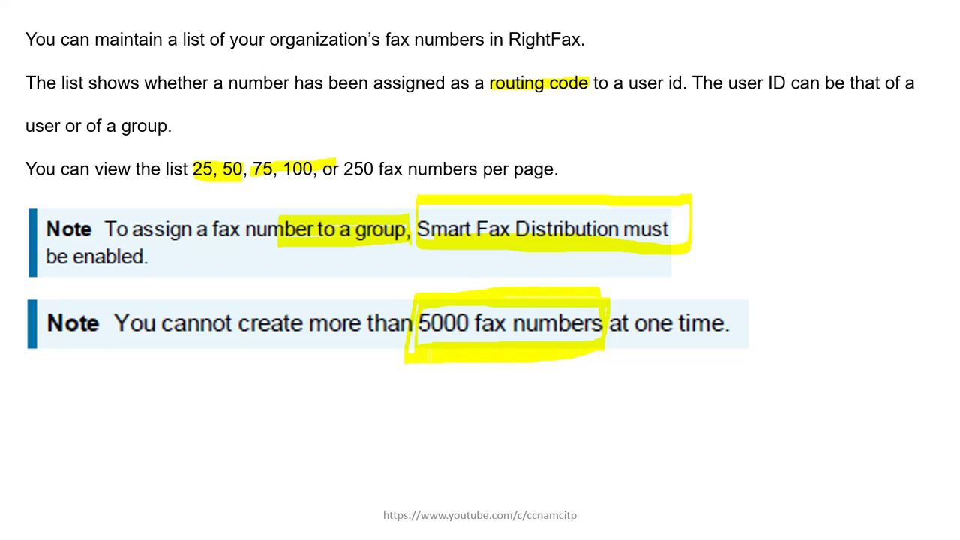
key(Right)
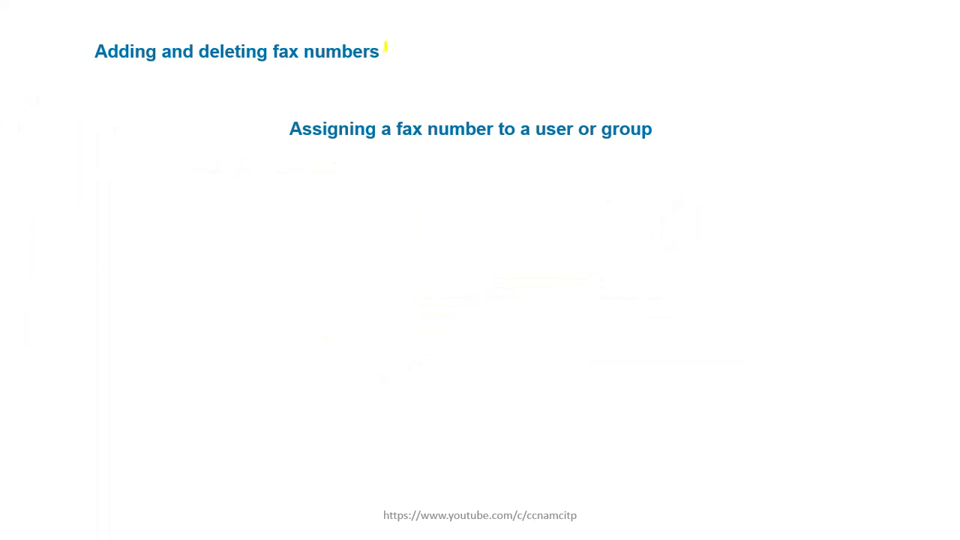
drag(387, 66, 431, 47)
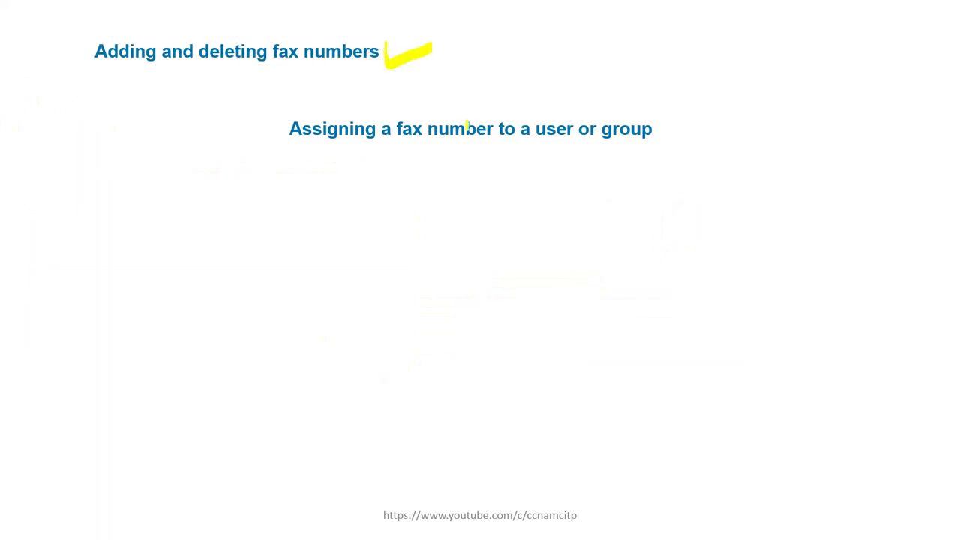
mouse_move(583, 122)
mouse_down()
mouse_move(600, 140)
mouse_move(694, 96)
mouse_up()
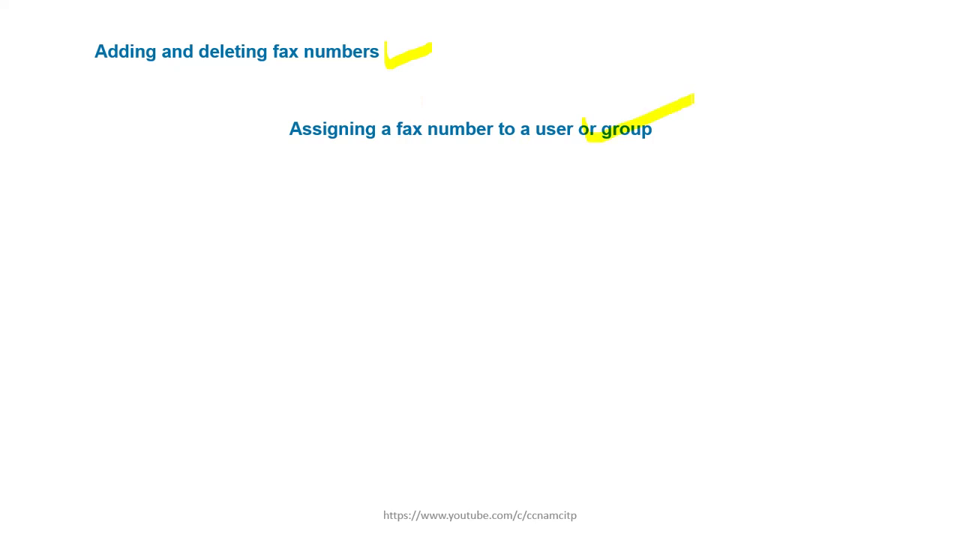
key(Right)
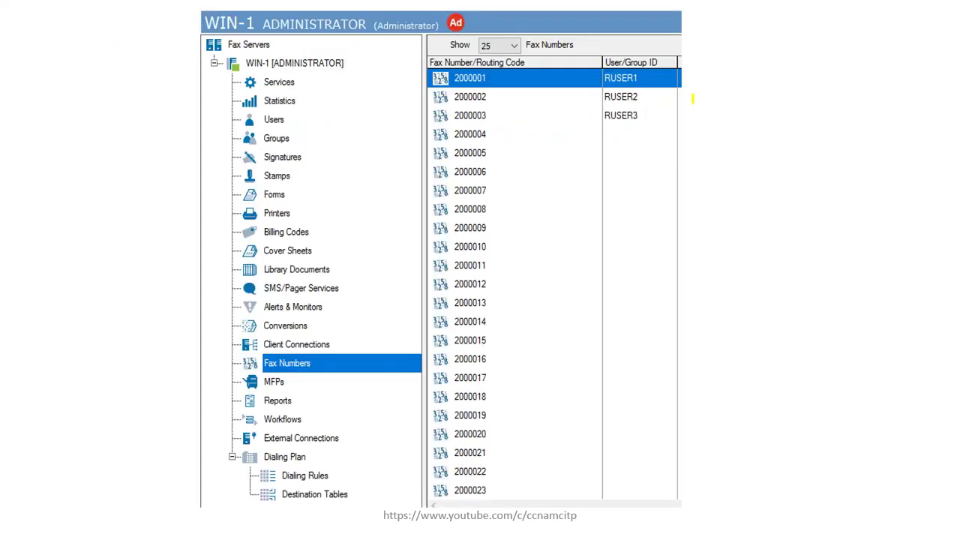
drag(209, 23, 253, 23)
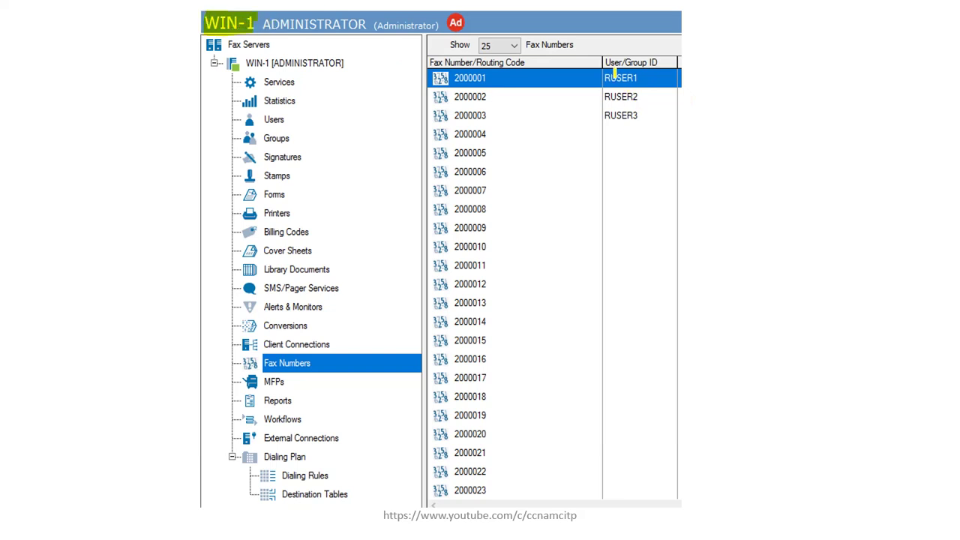
mouse_move(603, 71)
mouse_down()
mouse_move(603, 128)
mouse_move(666, 121)
mouse_move(660, 73)
mouse_move(600, 60)
mouse_move(600, 120)
mouse_up()
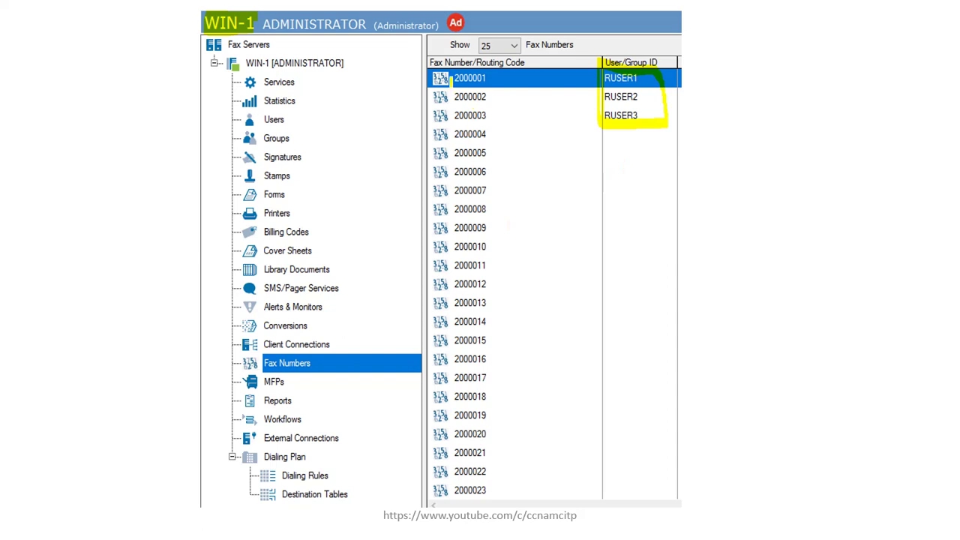
Dismiss the FaxUtil connection error on the AD virtual machine and show RightFax Enterprise Fax Manager in full screen
key(super)
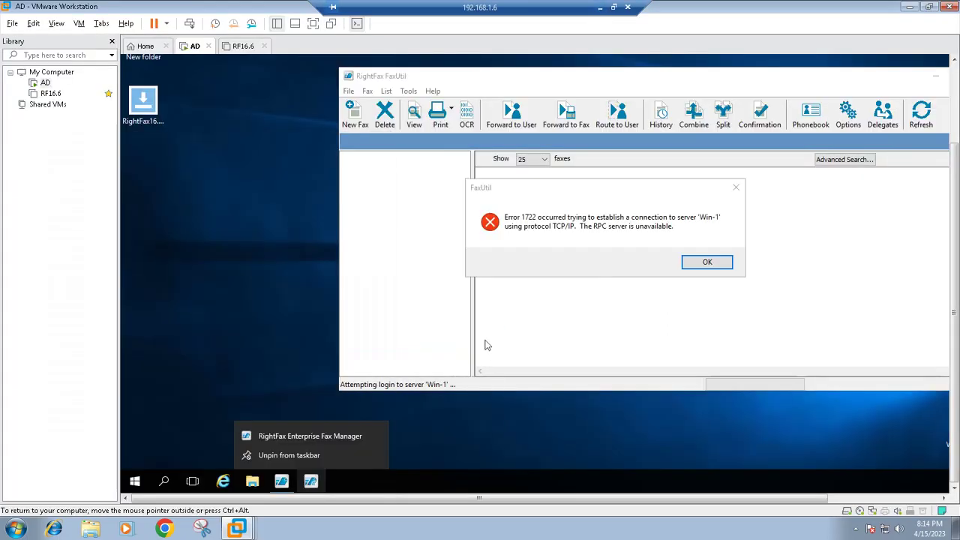
click(717, 264)
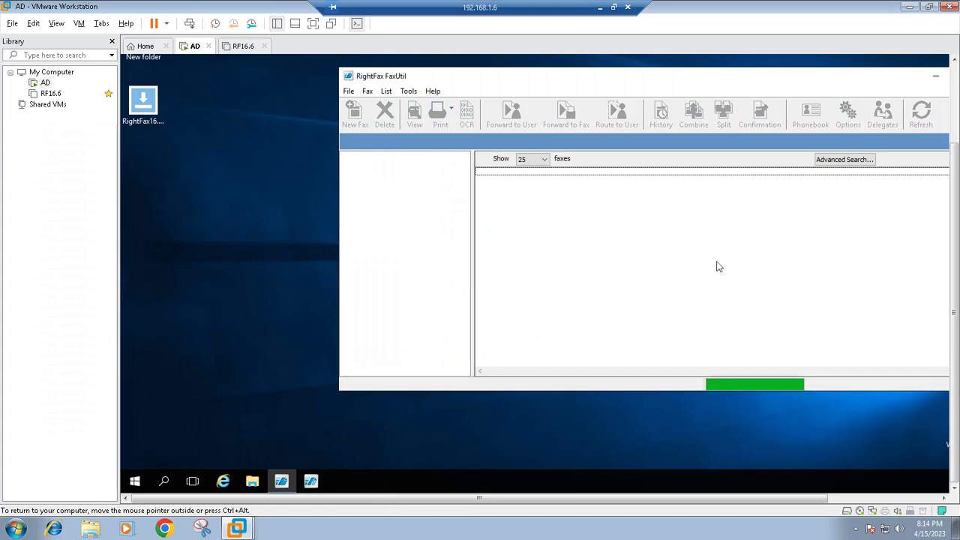
click(310, 481)
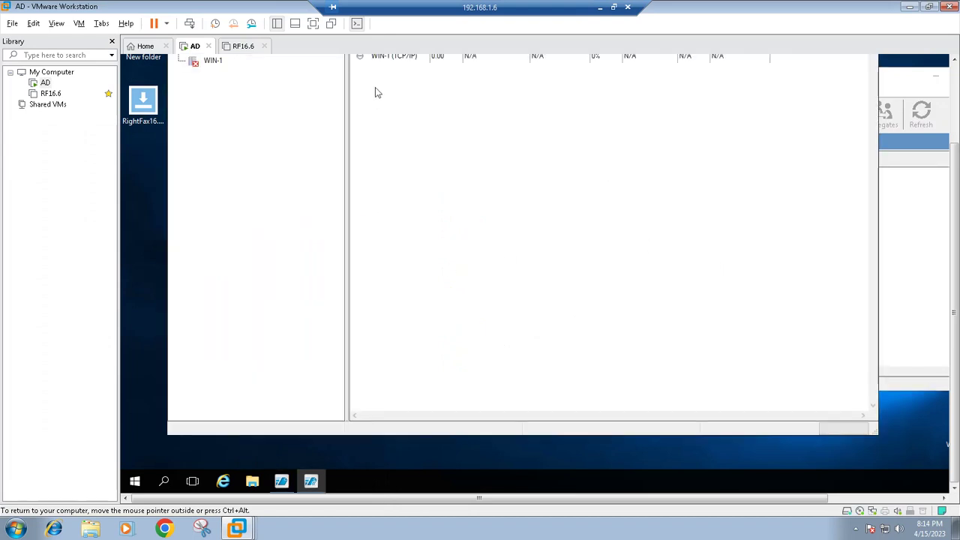
click(313, 23)
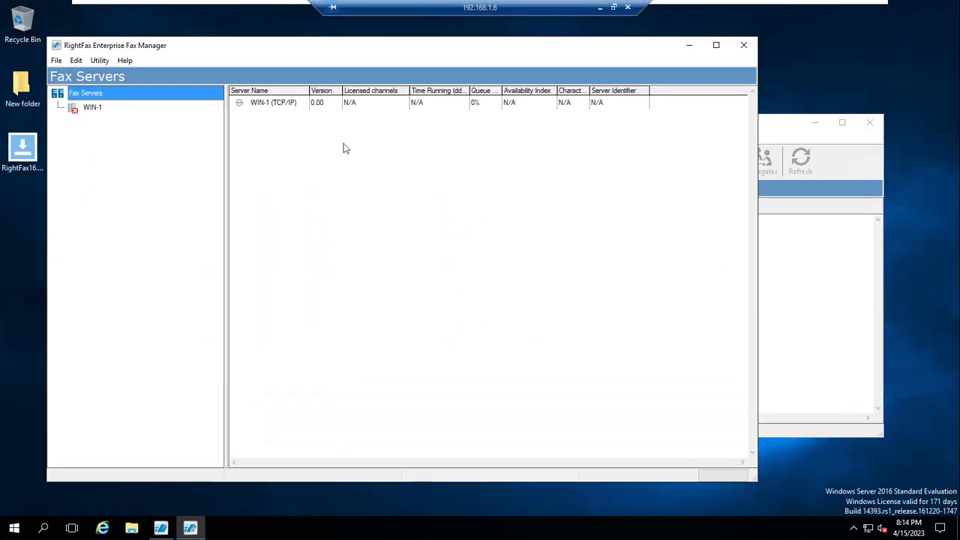
Minimize FaxUtil and open the Services list of fax server WIN-1 in Enterprise Fax Manager
click(90, 109)
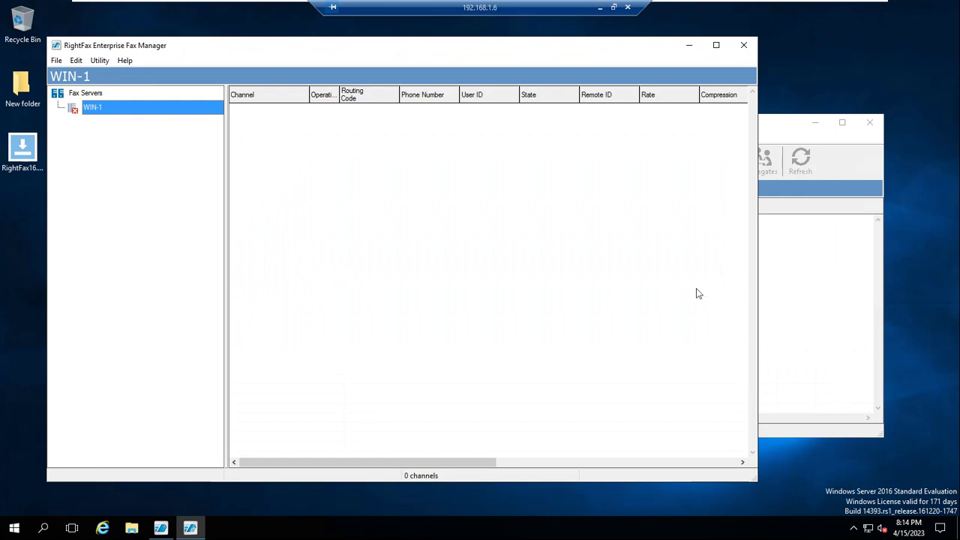
click(811, 278)
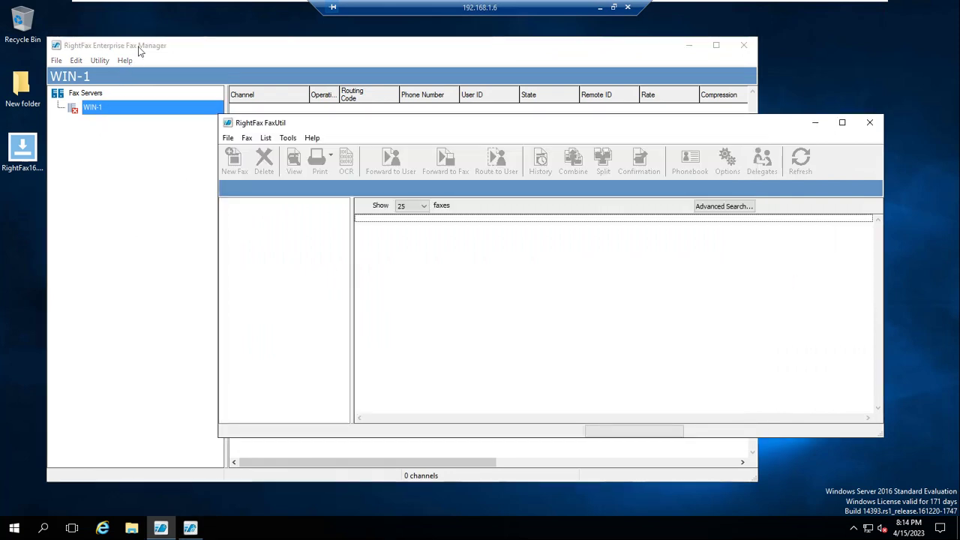
click(815, 123)
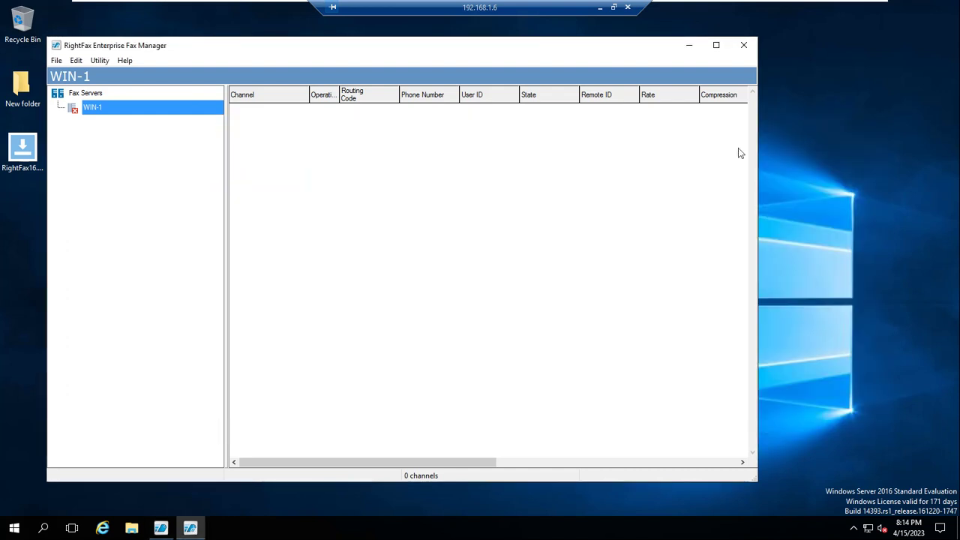
double_click(88, 109)
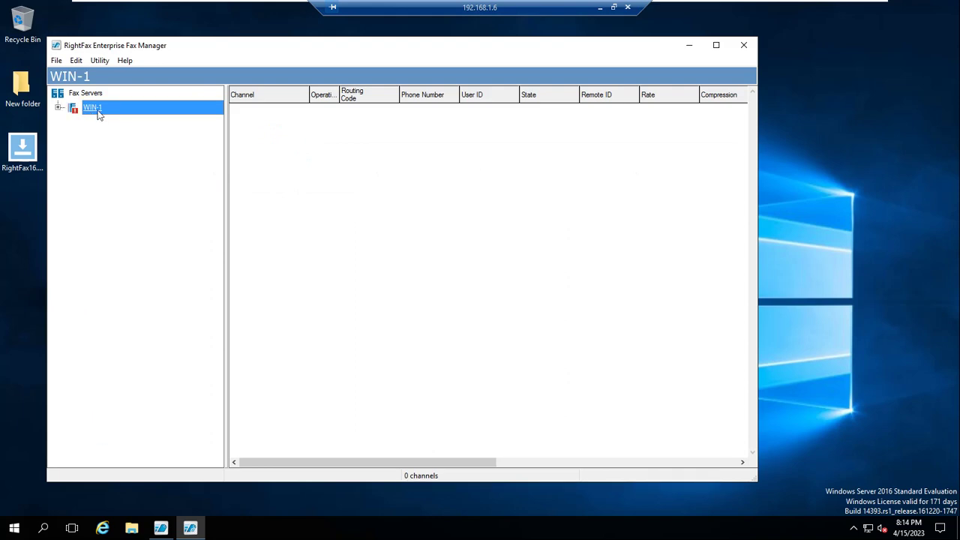
double_click(96, 110)
click(107, 124)
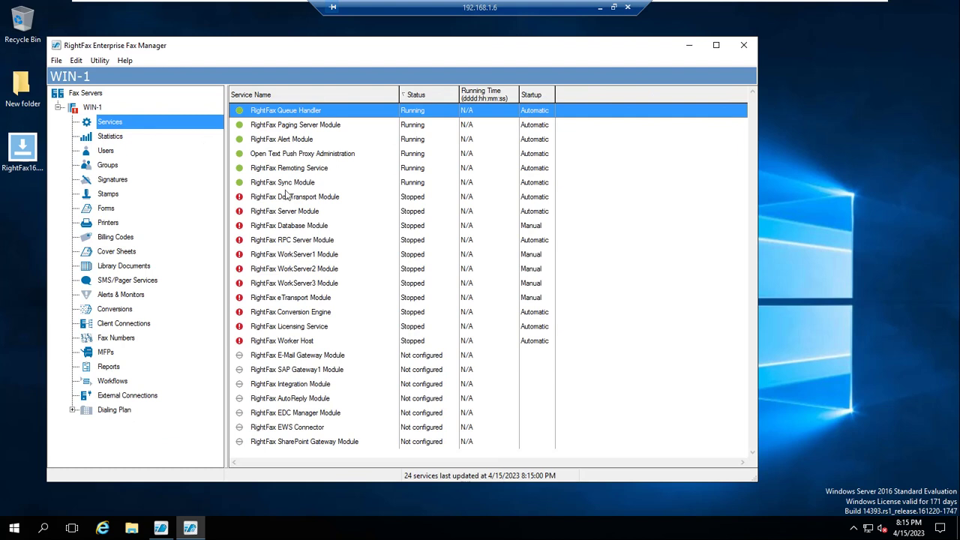
Start all RightFax services on server WIN-1
right_click(285, 197)
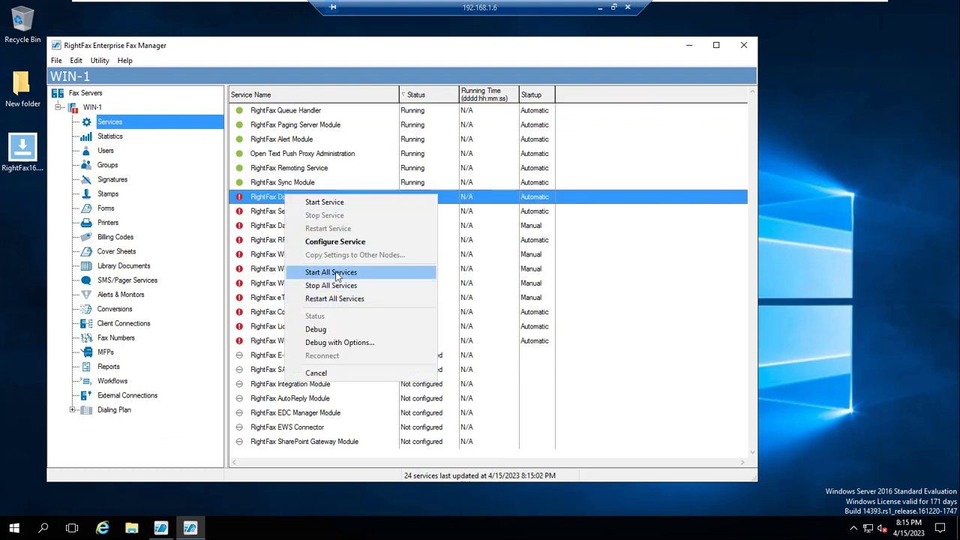
click(336, 273)
click(429, 309)
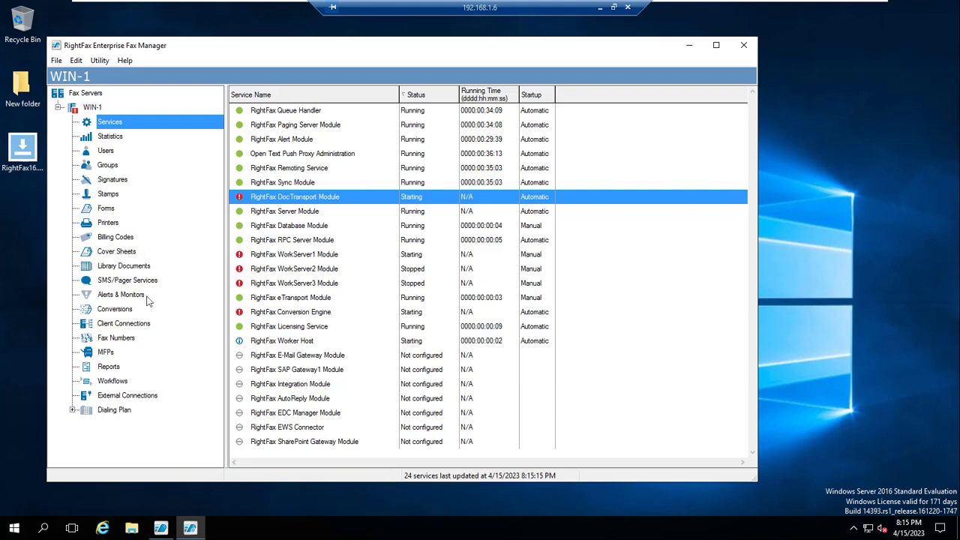
Open the Fax Numbers list of server WIN-1, logging in with the prefilled ADMINISTRATOR user ID and a blank password
click(117, 339)
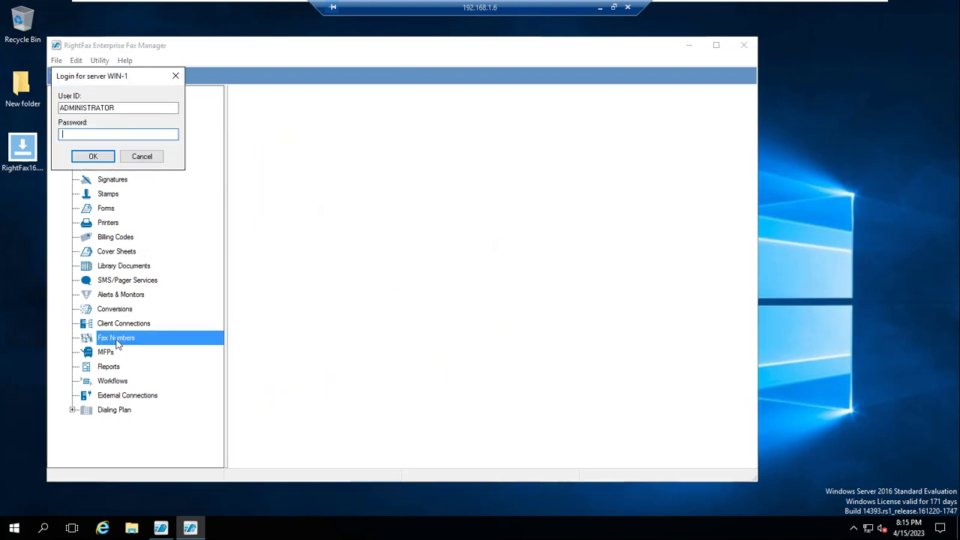
click(91, 159)
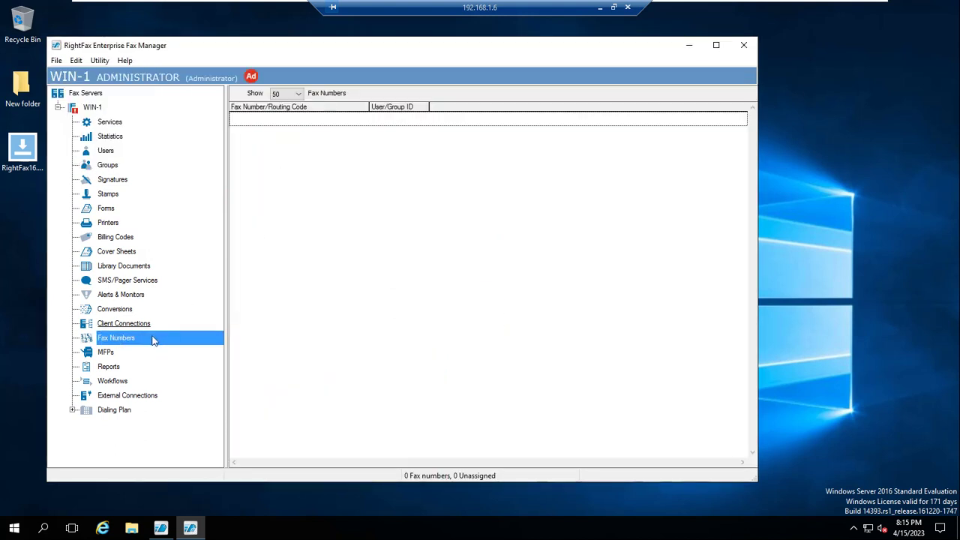
Try the page sizes 25, 50, 75, 100 and 250 for the Fax Numbers list, ending on 25 entries
click(298, 94)
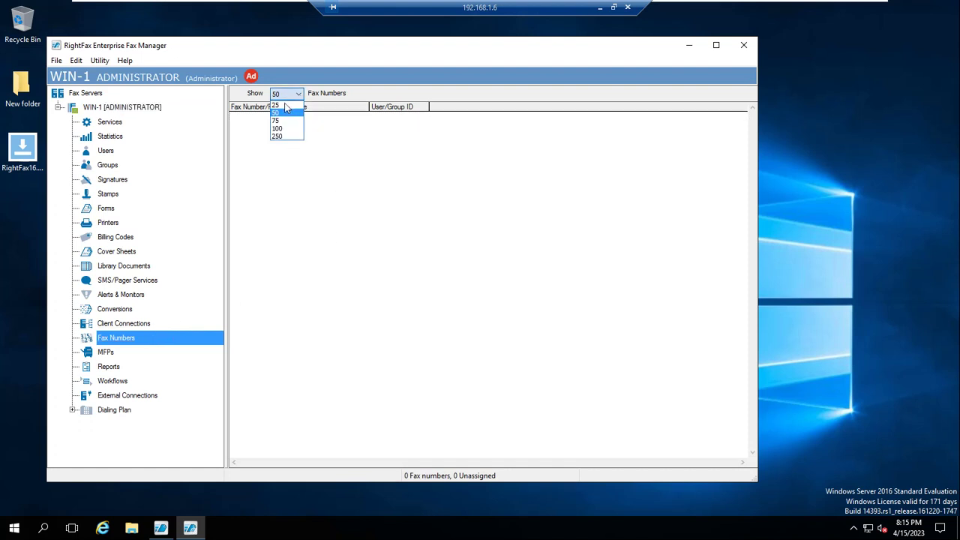
click(289, 105)
click(297, 94)
click(296, 112)
click(297, 94)
click(299, 120)
click(297, 94)
click(298, 127)
click(303, 99)
click(290, 143)
click(303, 101)
click(292, 105)
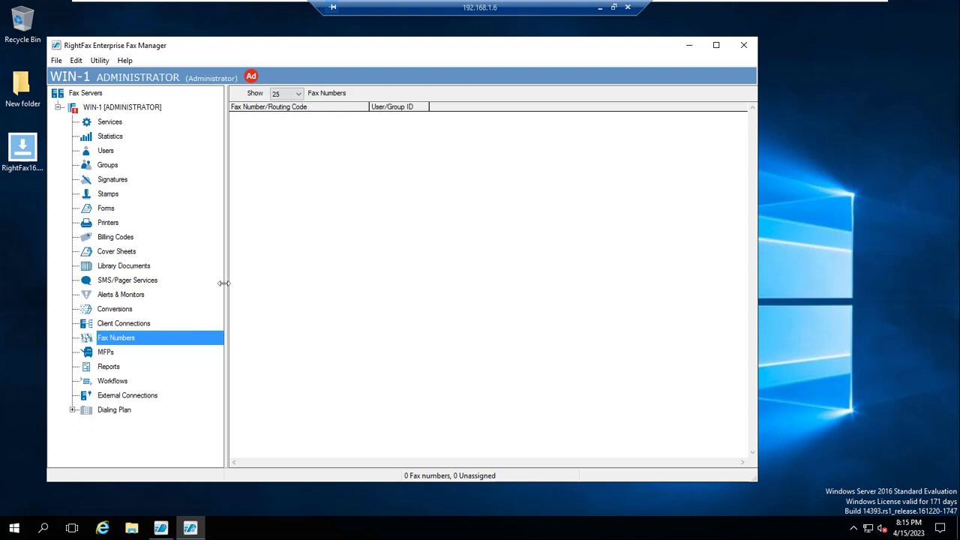
Open the Users list, widen the Route Code column, and examine the codes of the ADMINISTRATOR, DEFAULT and WALKUP users
click(104, 151)
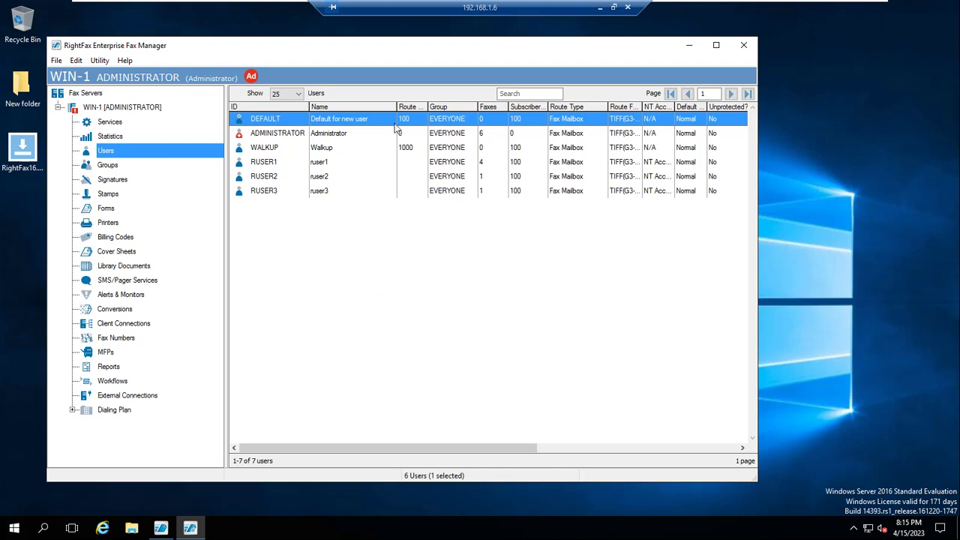
drag(429, 106, 515, 105)
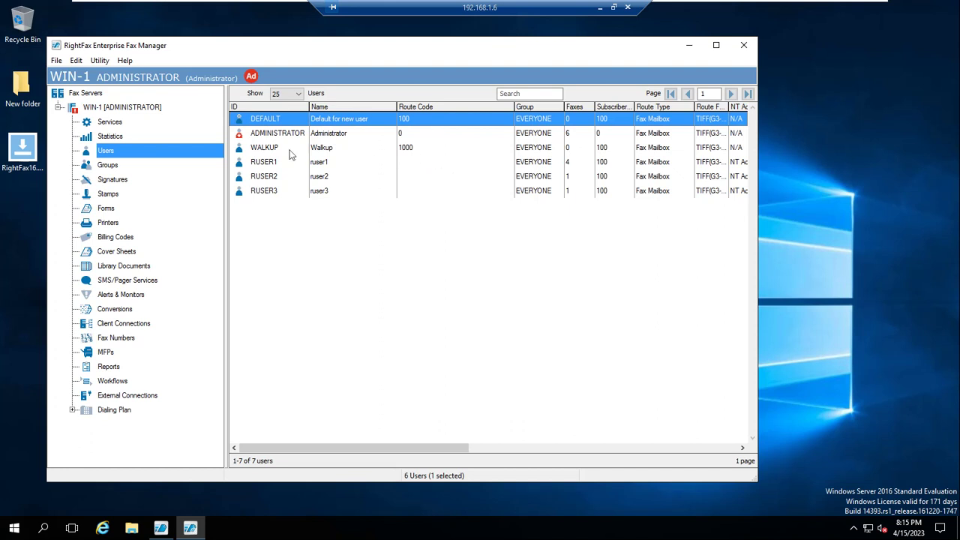
click(265, 137)
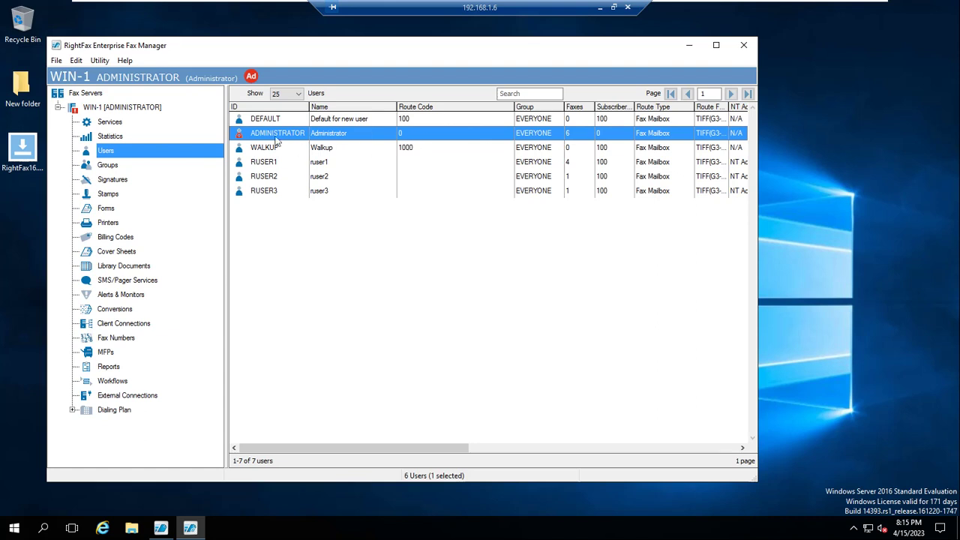
click(273, 119)
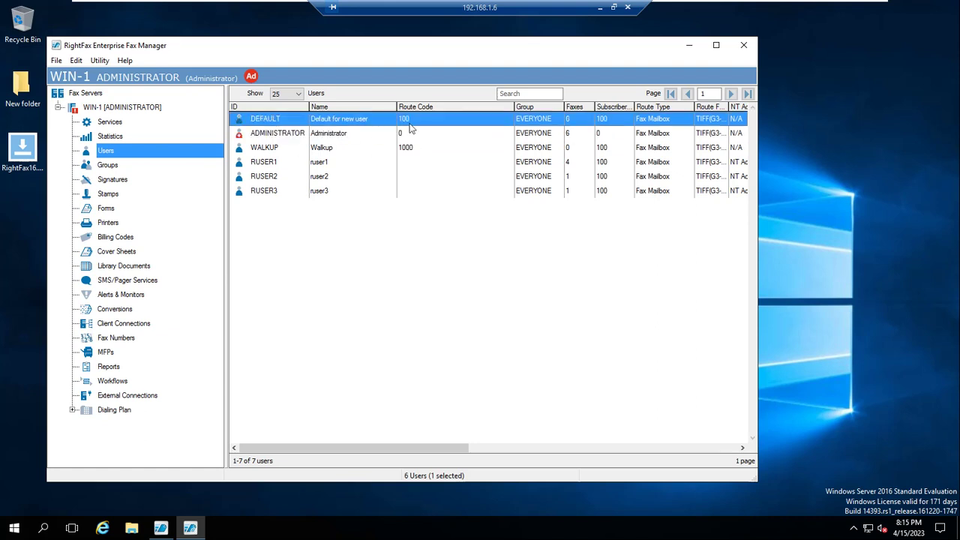
click(271, 149)
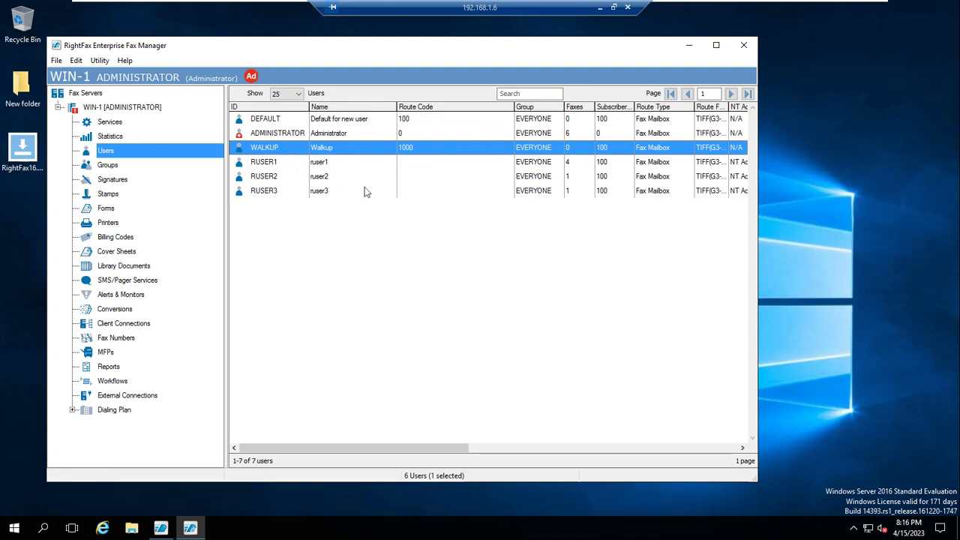
Check the Fax Number/Routing Code field in the routing settings of user RUSER1 and close them without changes
click(324, 163)
double_click(279, 164)
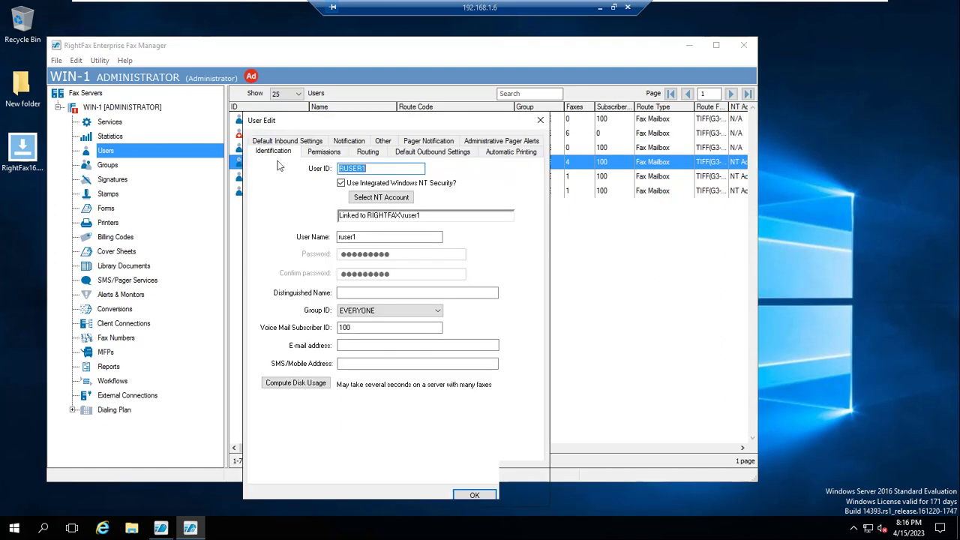
click(368, 152)
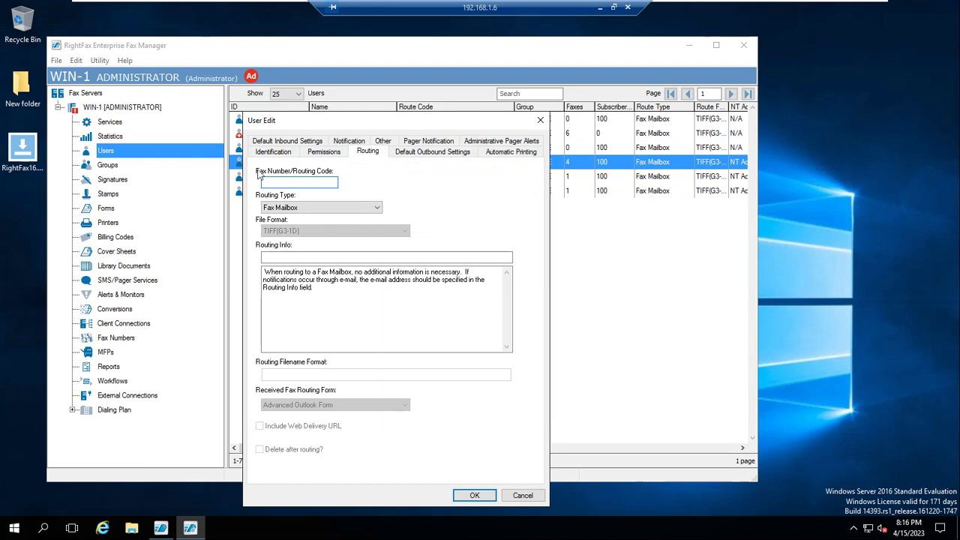
click(289, 181)
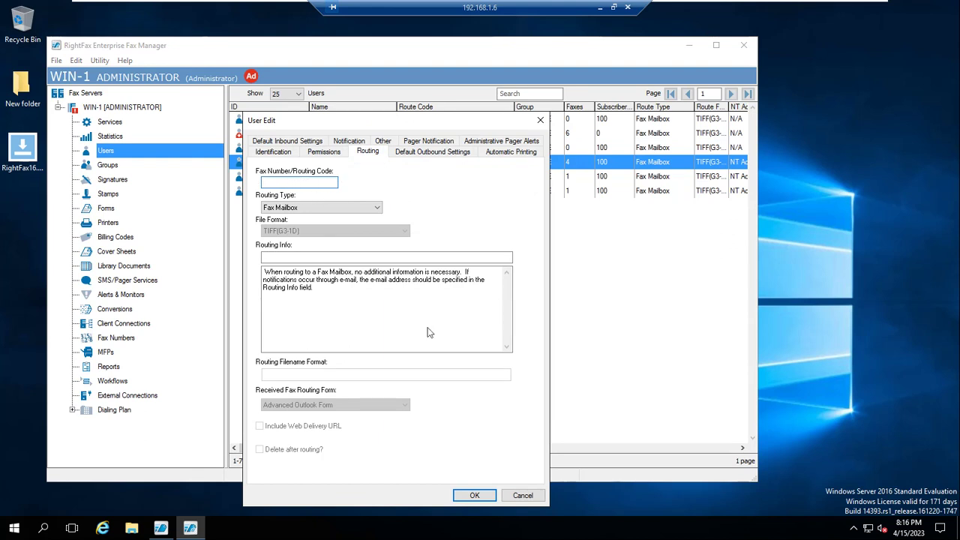
click(523, 495)
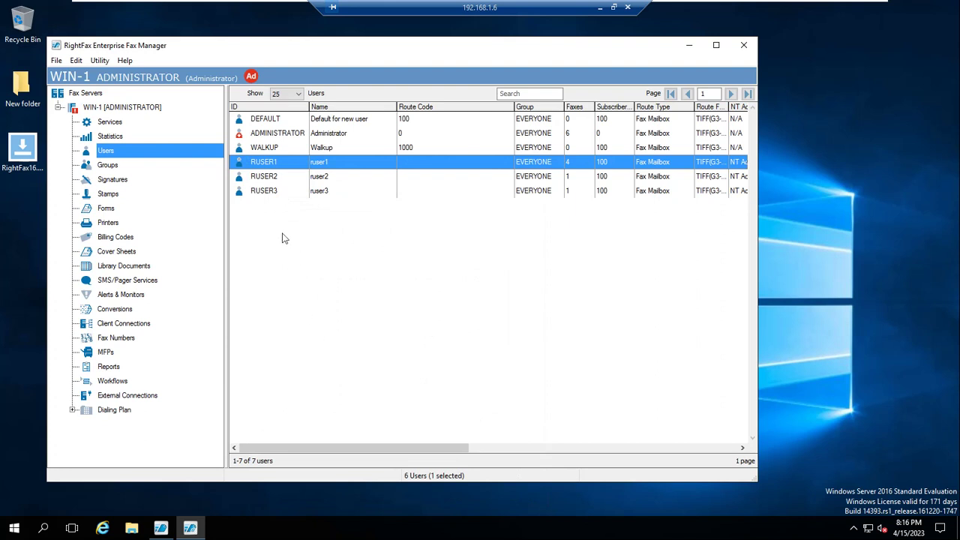
Create a new group with the ID TESTINGROUP and select it to check its group route code
click(107, 167)
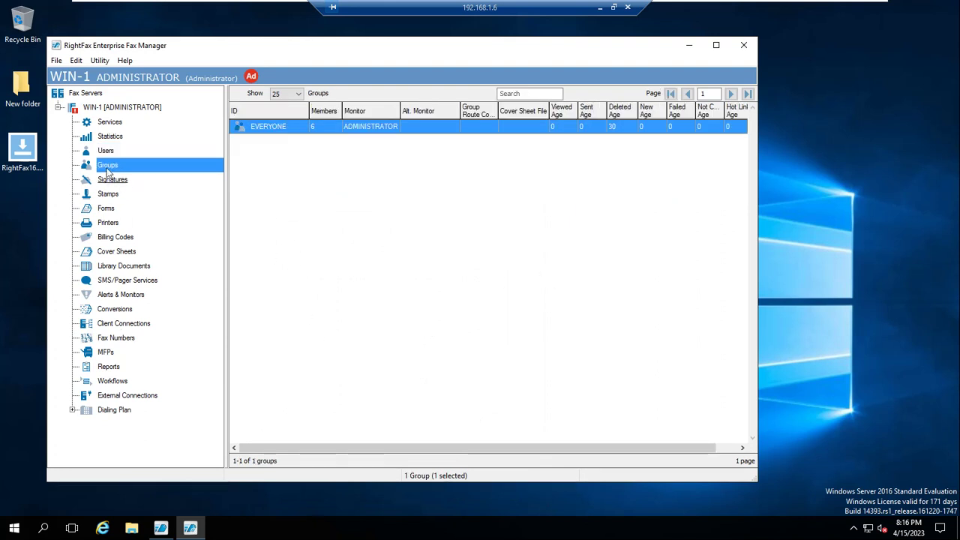
right_click(107, 169)
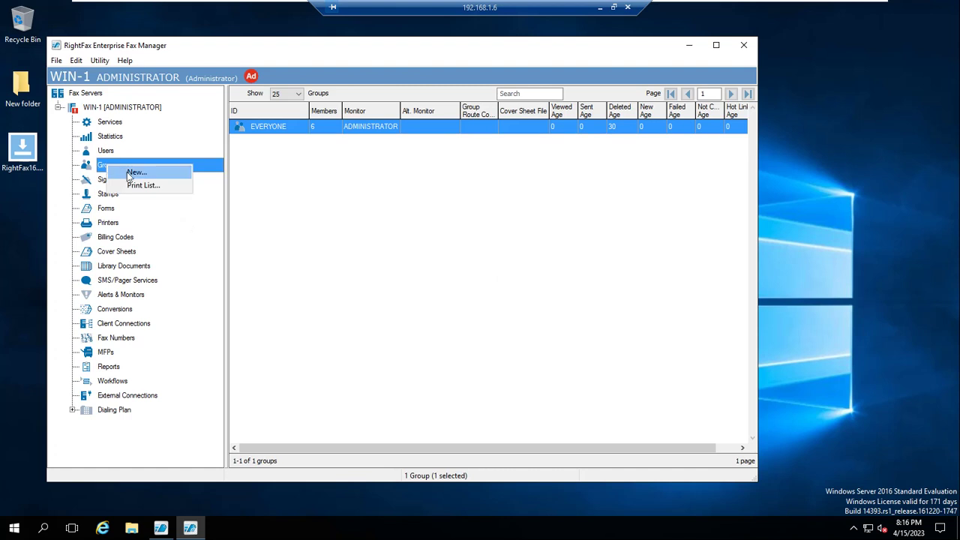
click(135, 173)
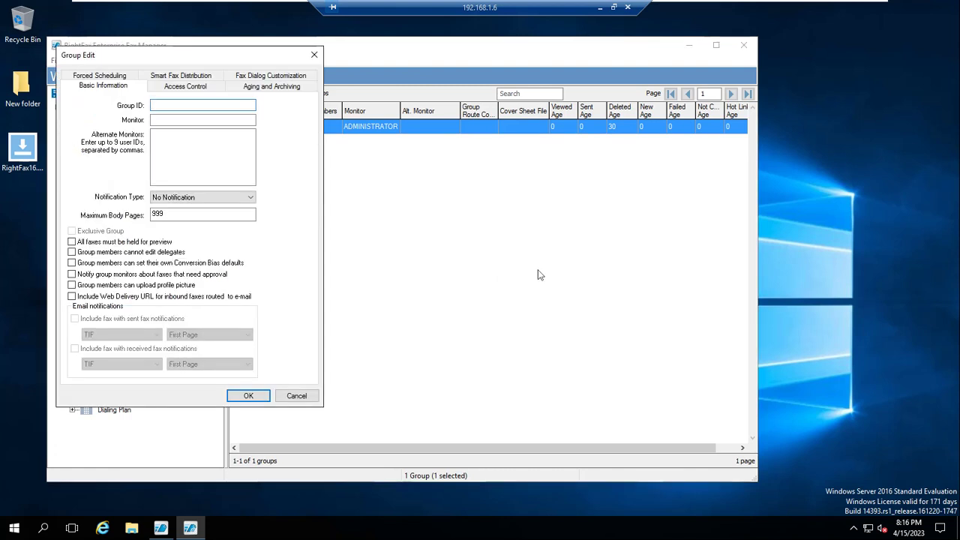
text(TESTINGROUP)
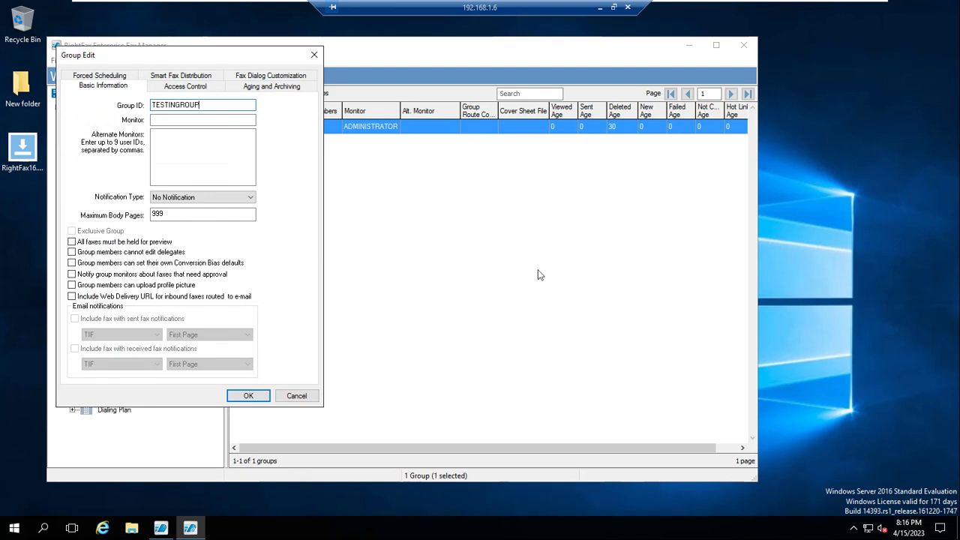
click(248, 396)
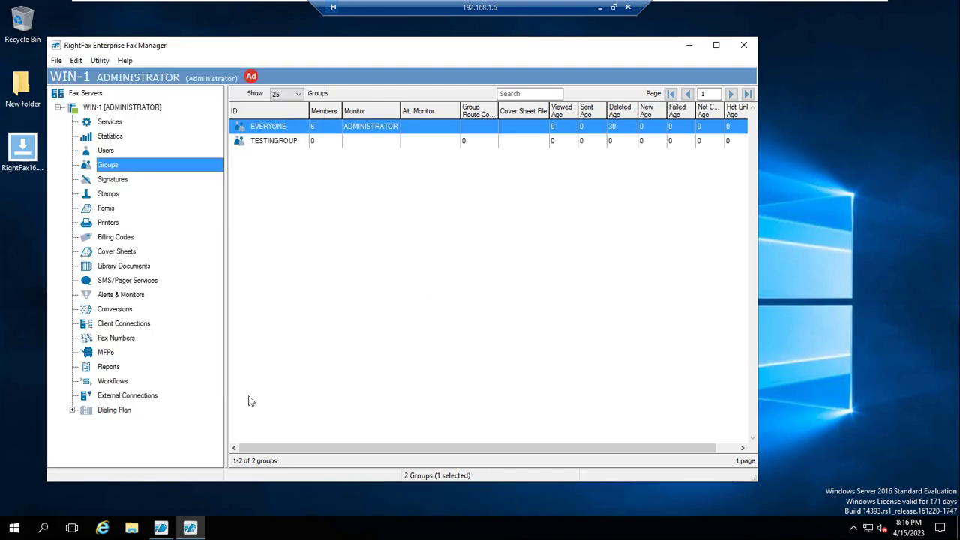
click(285, 144)
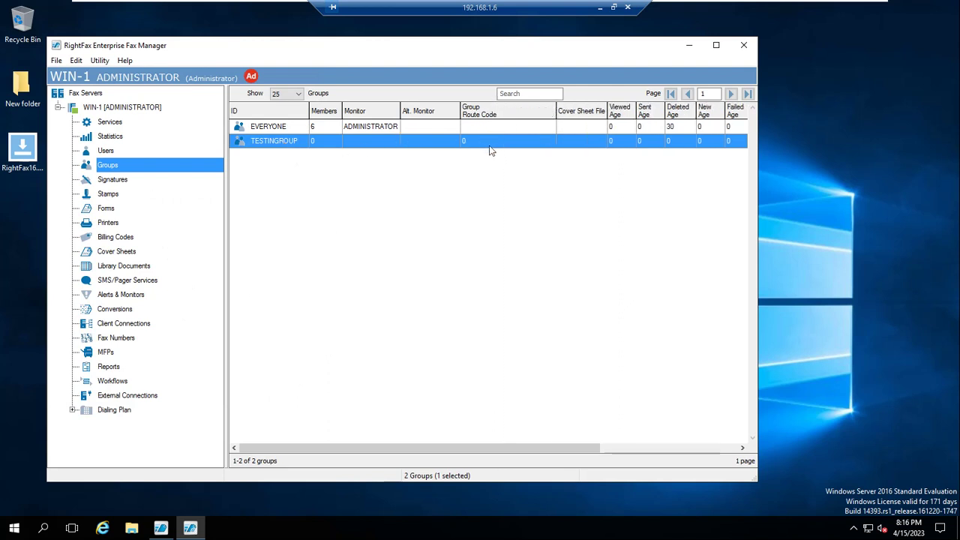
Add fax numbers with routing code 5000001 and a routing code range from 5000001 to 5000050
click(120, 338)
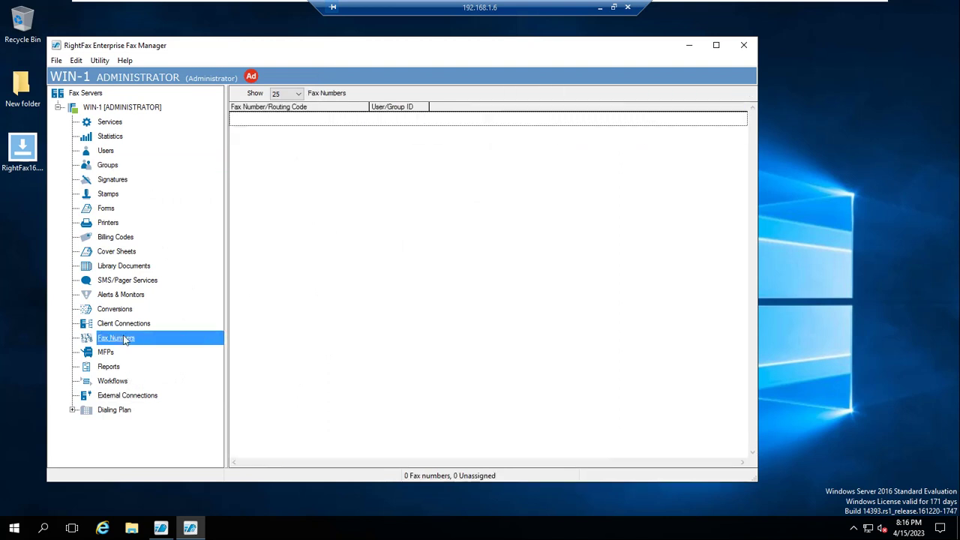
right_click(124, 342)
click(148, 348)
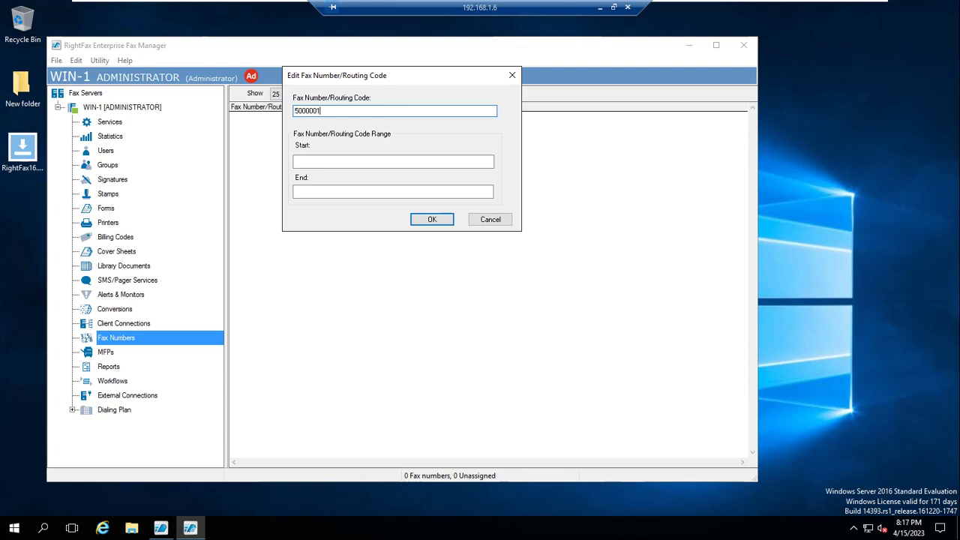
key(ctrl+a)
key(ctrl+c)
key(Tab)
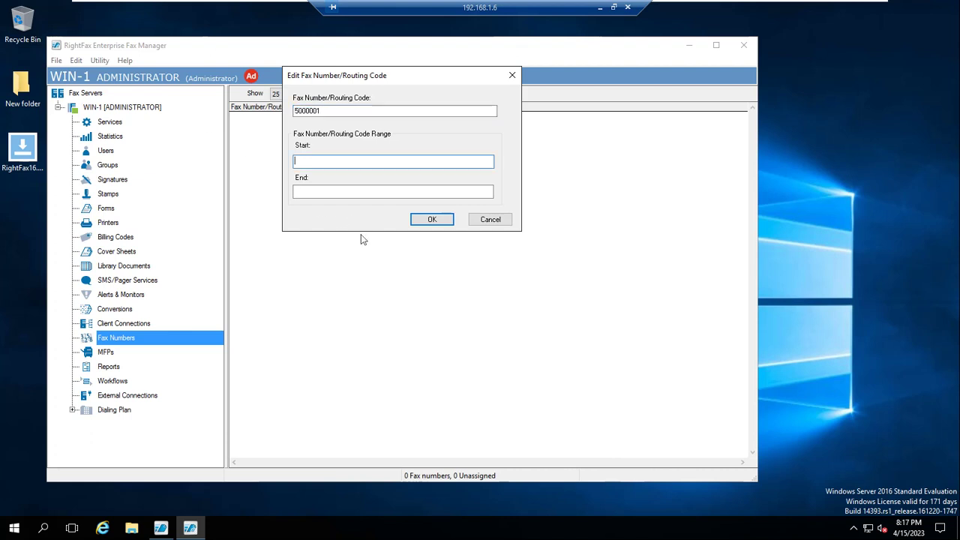
key(ctrl+v)
key(Tab)
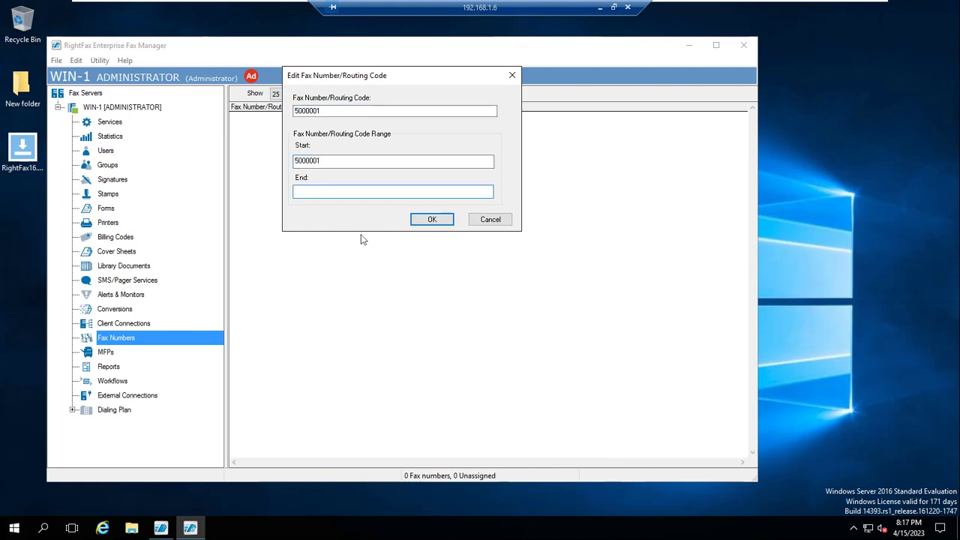
key(ctrl+v)
key(BackSpace)
key(BackSpace)
text(50)
click(429, 220)
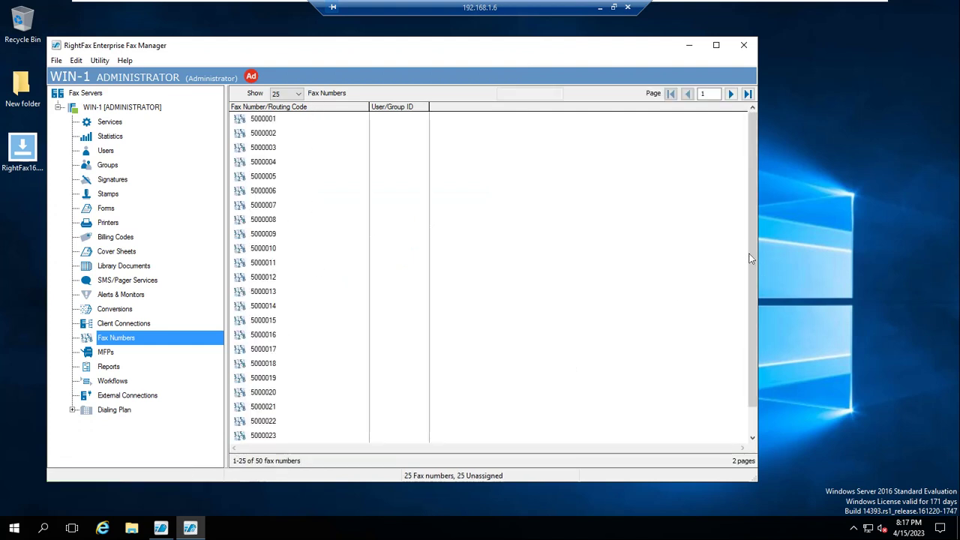
Set the Fax Numbers list to show 50 entries and review the added numbers through the end of the list
drag(754, 279, 754, 389)
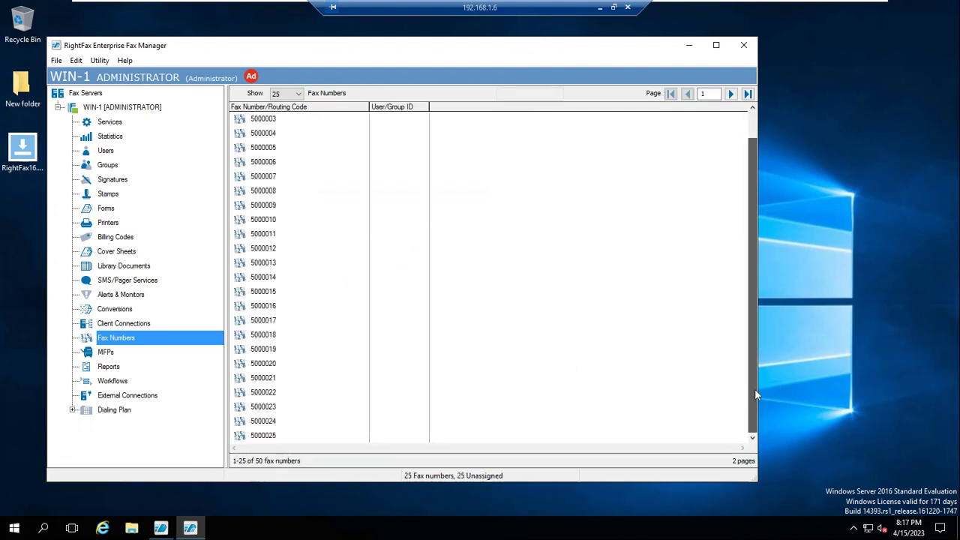
click(269, 436)
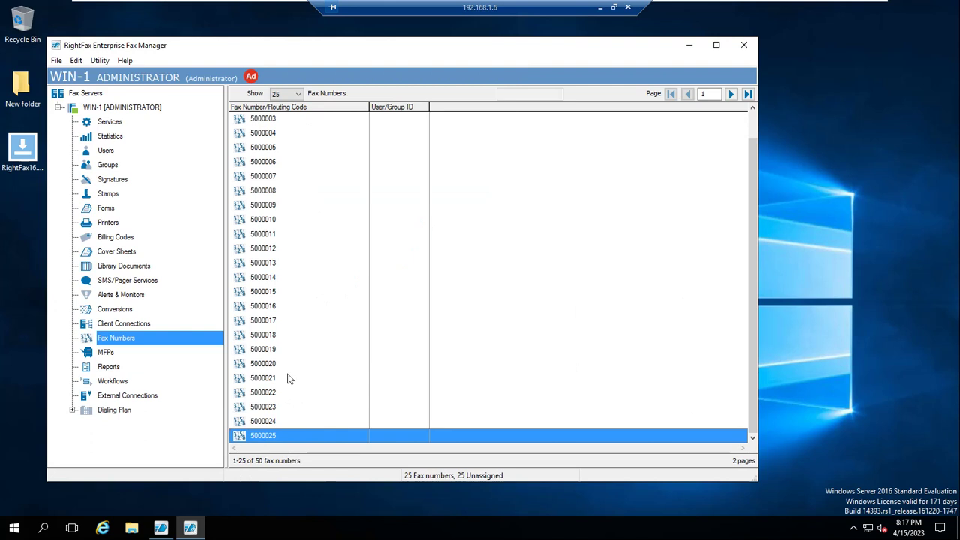
click(297, 94)
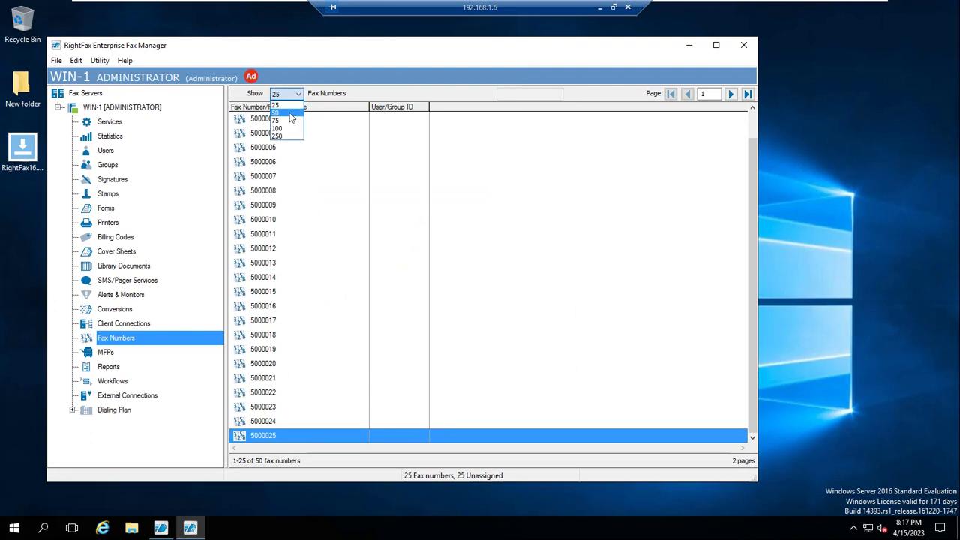
click(291, 114)
drag(754, 250, 756, 458)
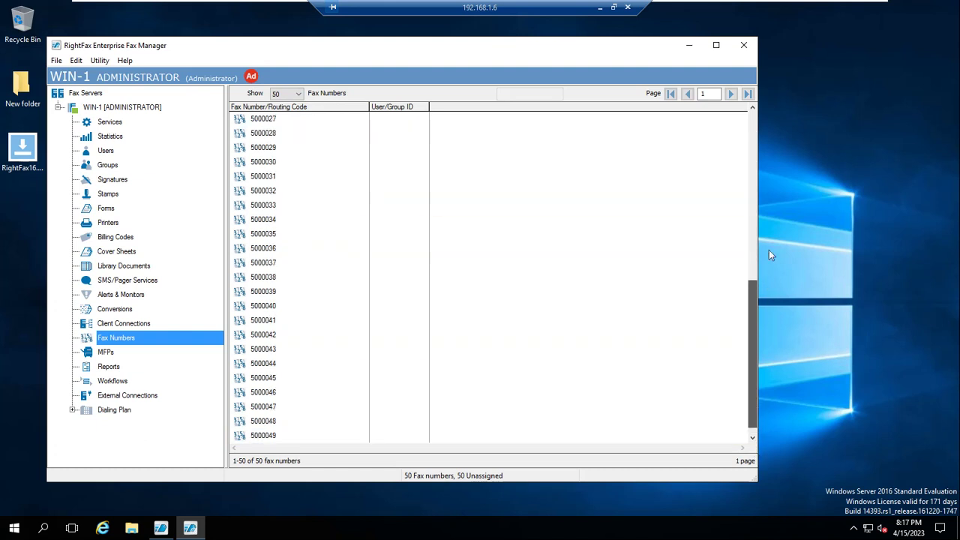
scroll(754, 225, up, 9)
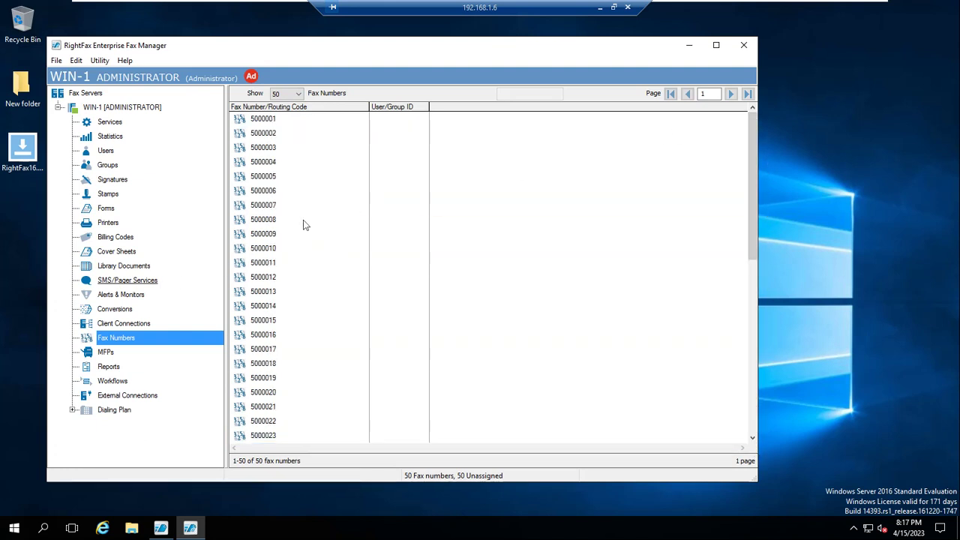
drag(754, 255, 746, 443)
drag(428, 146, 428, 155)
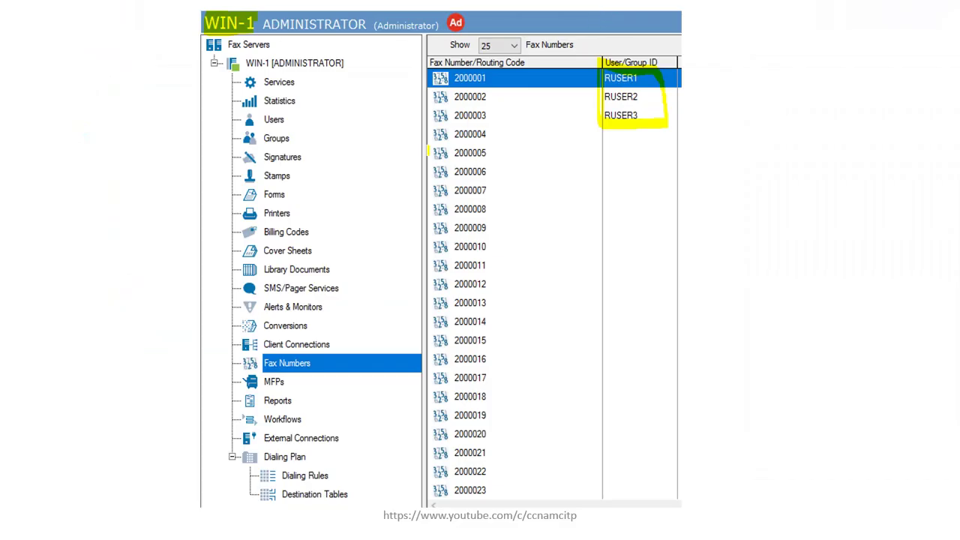
mouse_move(436, 75)
mouse_down()
mouse_move(486, 78)
mouse_move(478, 486)
mouse_up()
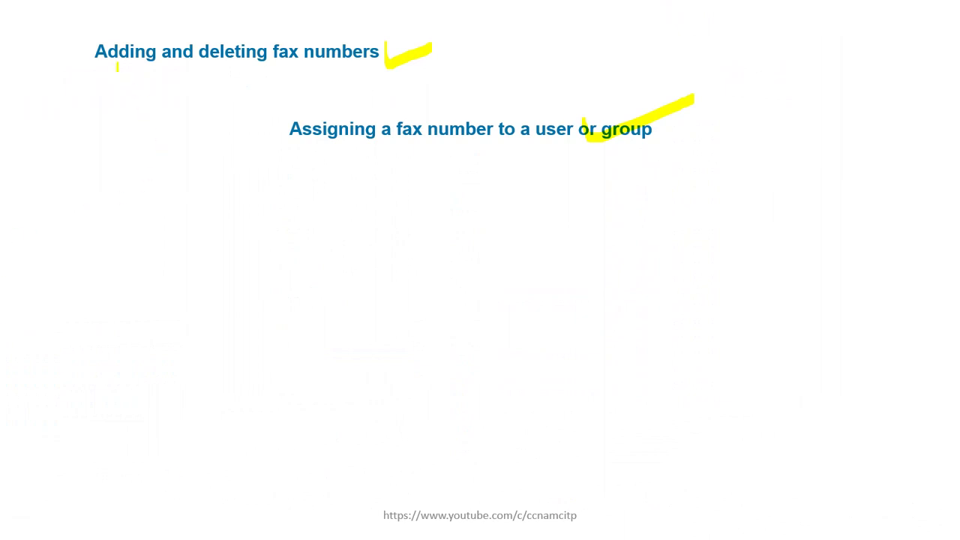
mouse_move(93, 51)
mouse_down()
mouse_move(159, 51)
mouse_move(91, 63)
mouse_up()
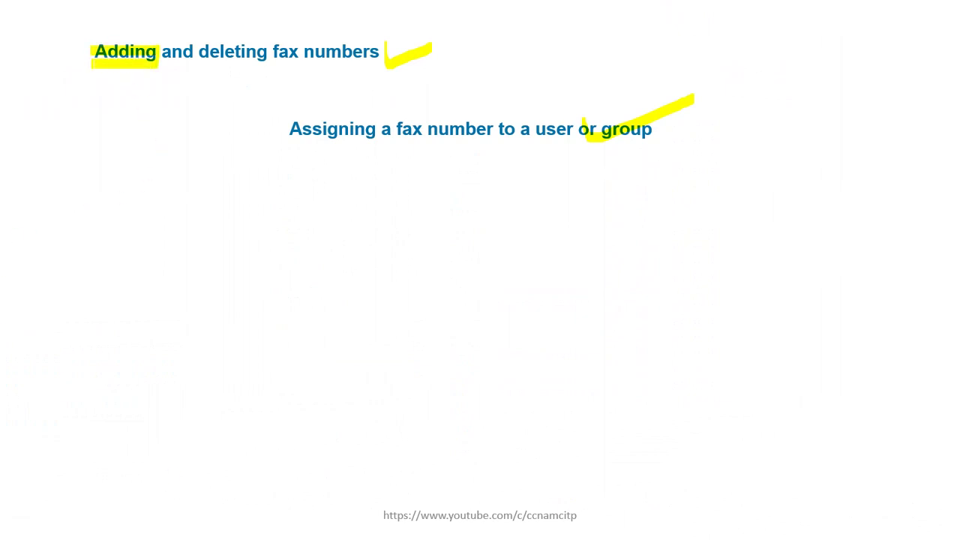
Switch back to the remote desktop session and select the last fax number, 5000050, in the Fax Numbers list
key(super)
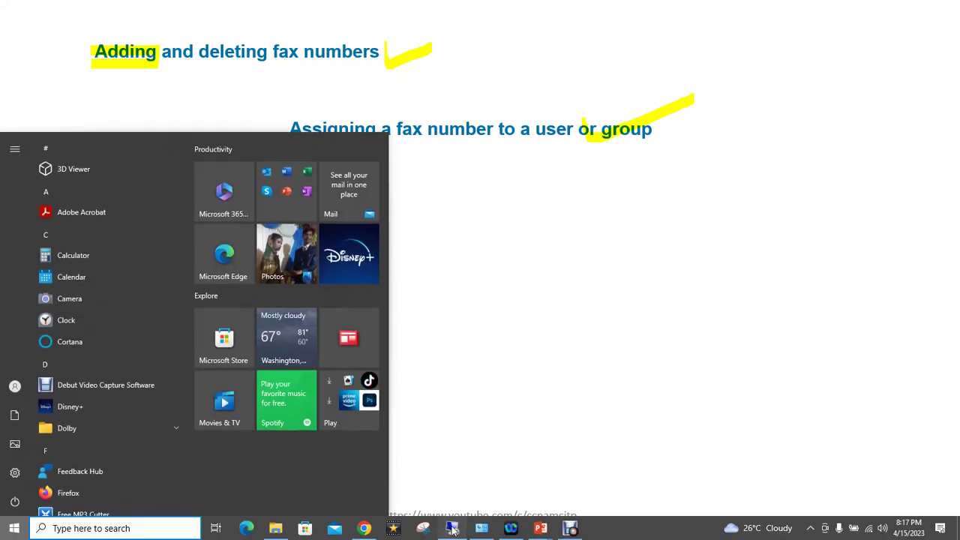
click(452, 529)
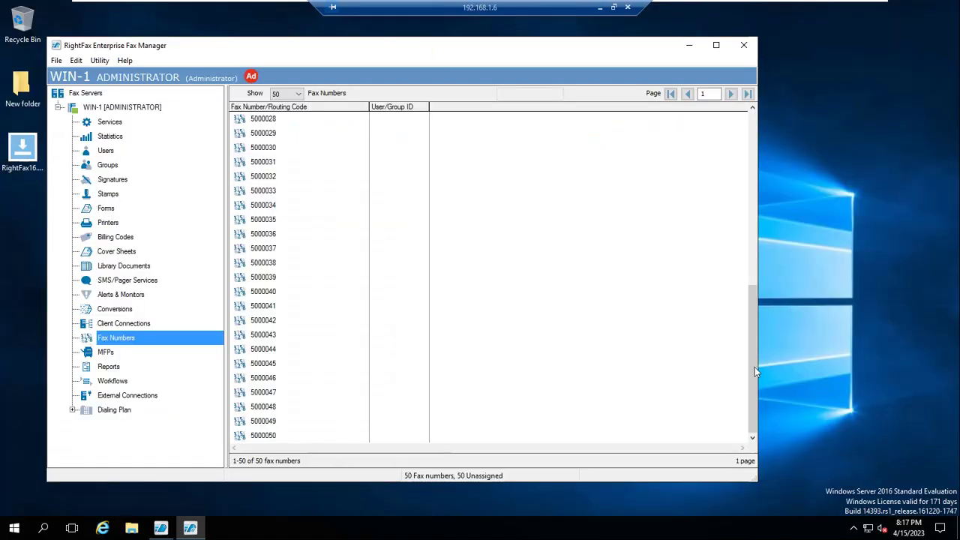
click(258, 438)
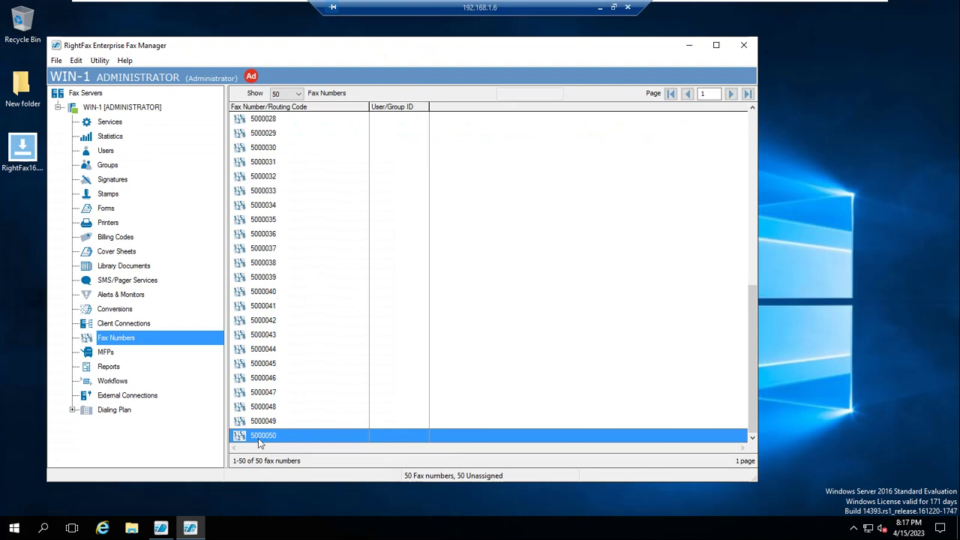
Delete fax number 5000050 from the Fax Numbers list and select the last remaining entry
right_click(258, 438)
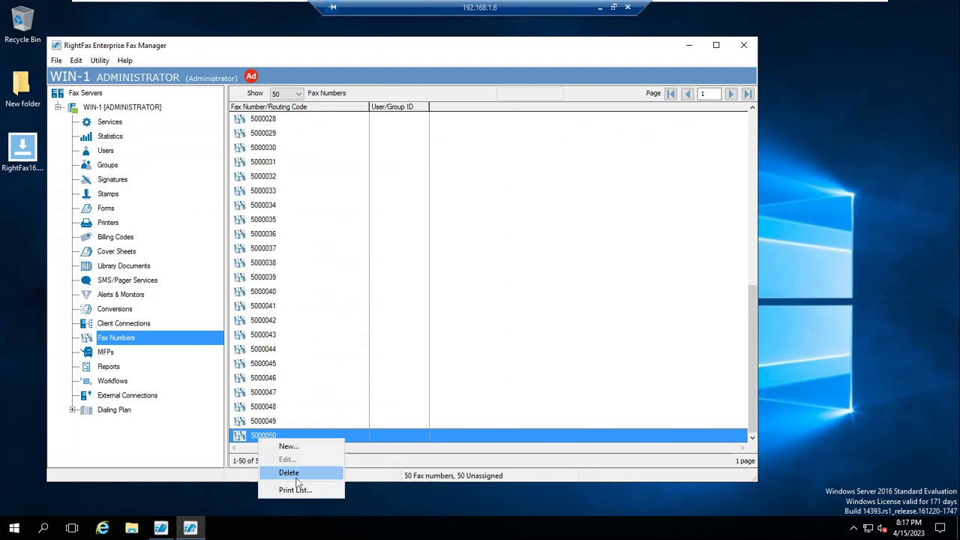
click(297, 477)
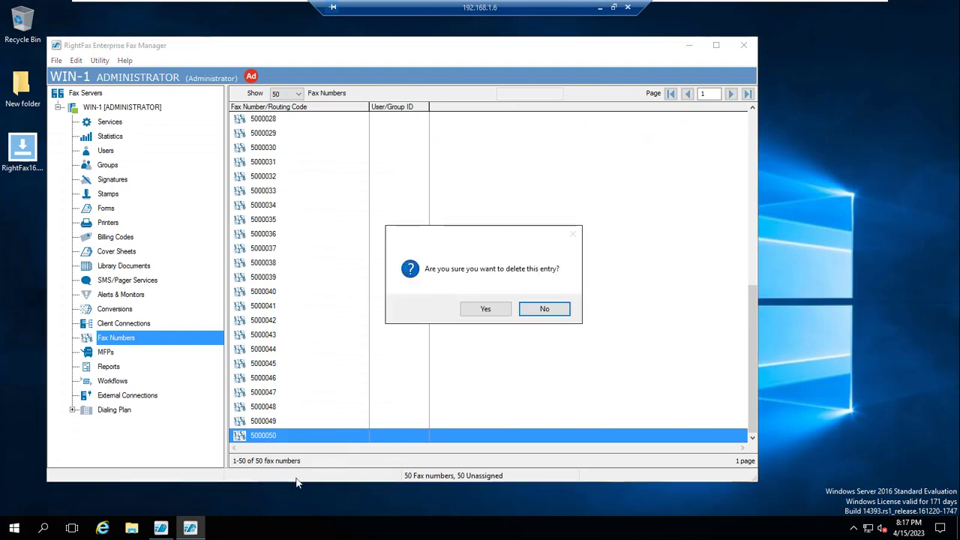
click(484, 310)
click(267, 437)
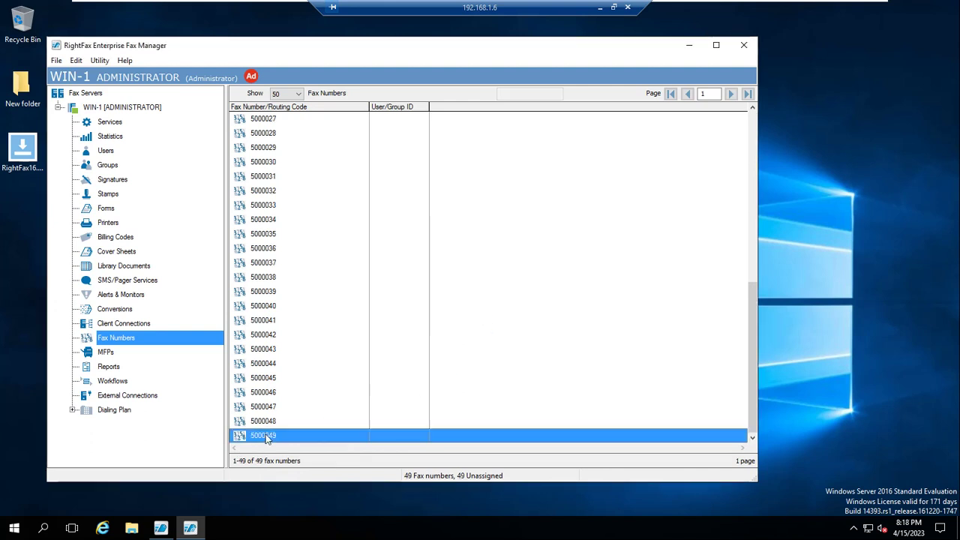
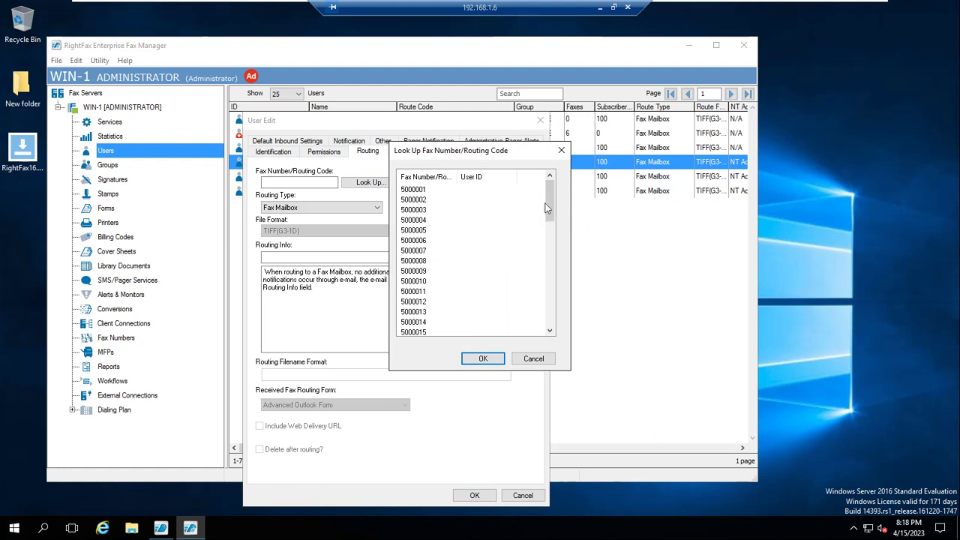
Look up fax number 5000049 at the end of the available numbers and pick it as RUSER1's routing code
mouse_move(548, 201)
mouse_down()
mouse_move(545, 318)
mouse_move(556, 199)
mouse_up()
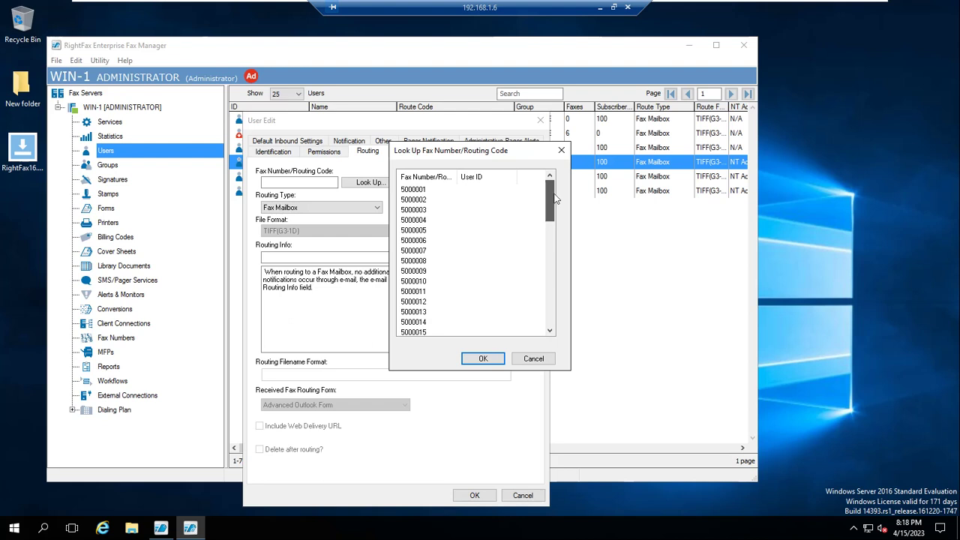
drag(550, 197, 547, 324)
click(420, 322)
click(483, 358)
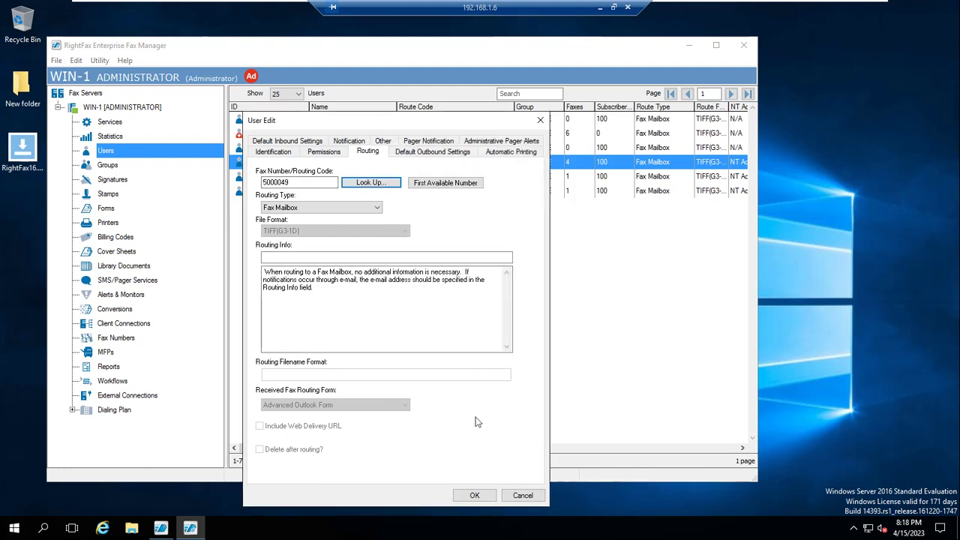
Assign the first available fax number, 5000001, to user RUSER1 and save the user
click(447, 187)
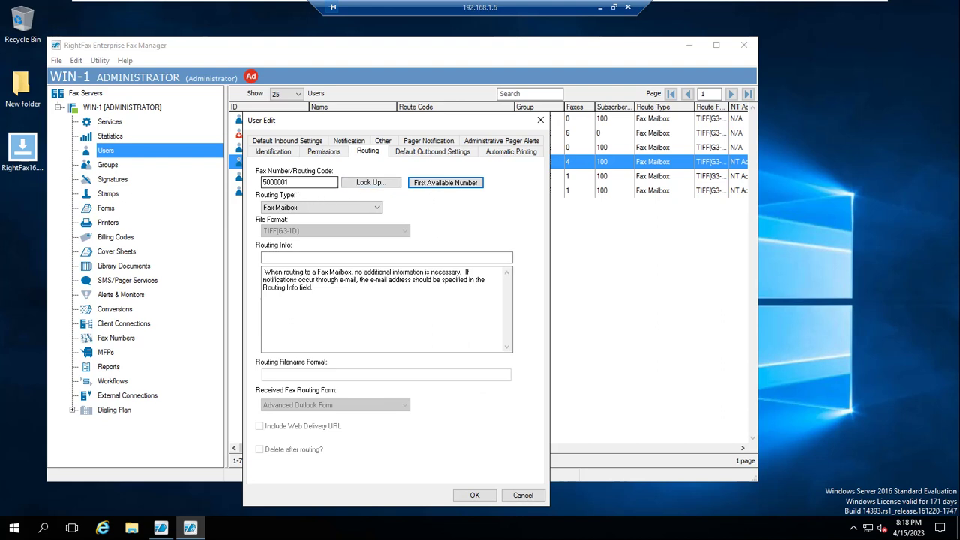
click(475, 496)
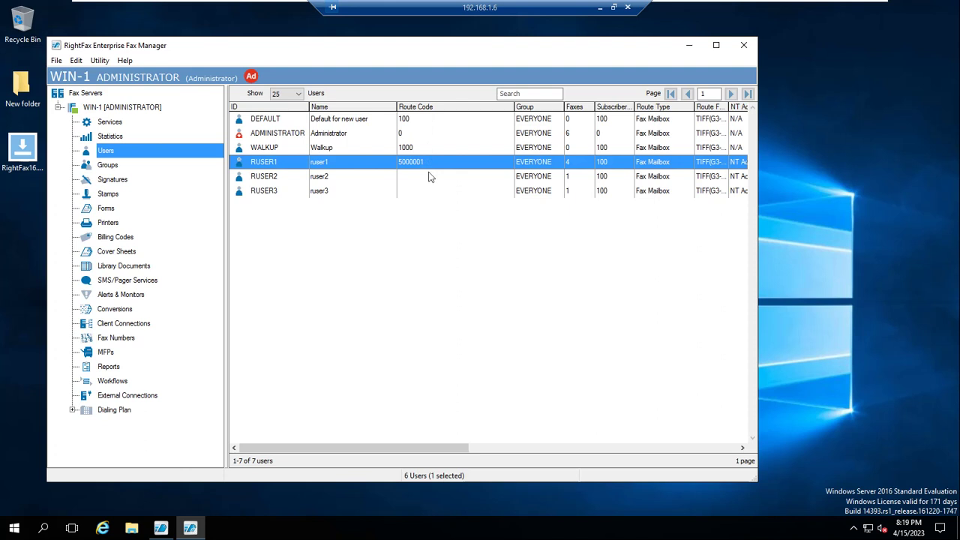
Edit user RUSER2's routing settings to assign the first available fax number, 5000002, and save the user
click(320, 180)
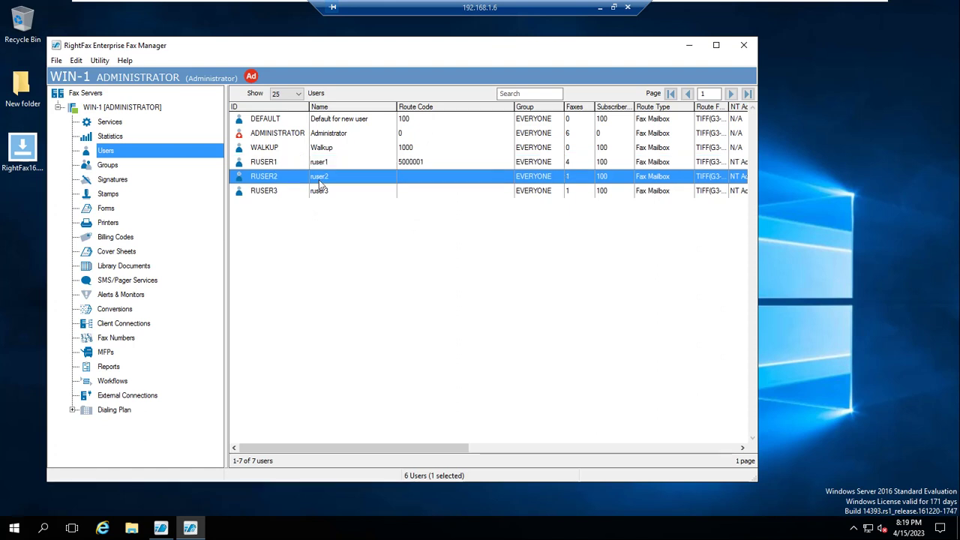
double_click(320, 183)
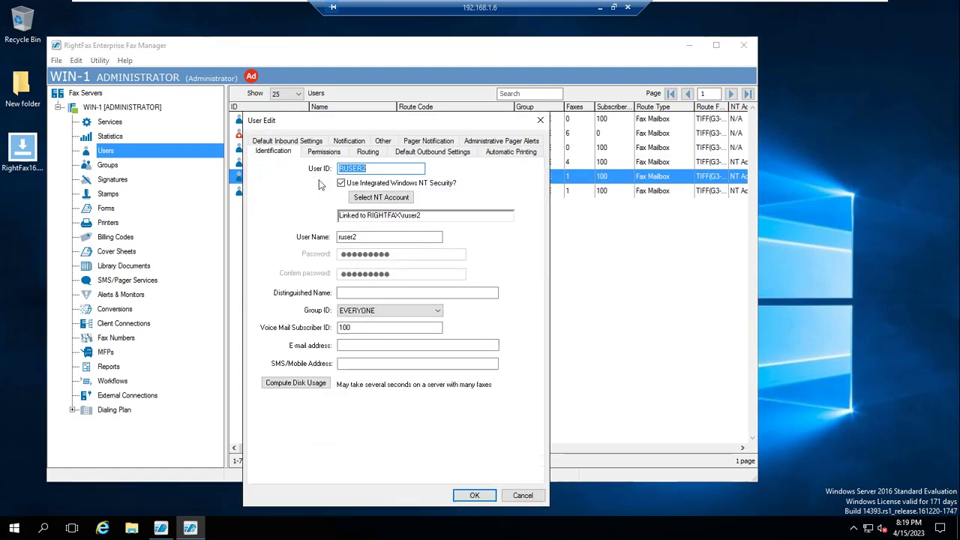
click(378, 153)
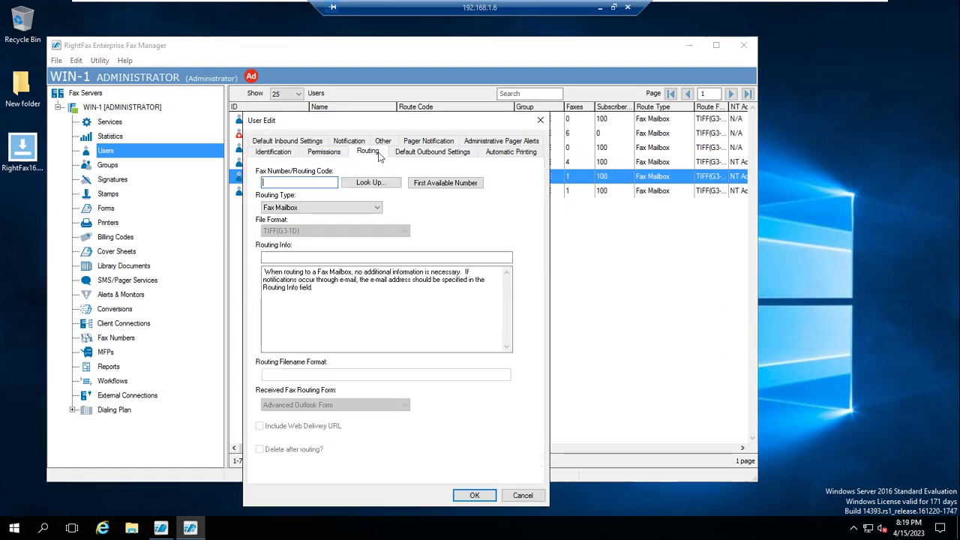
click(440, 188)
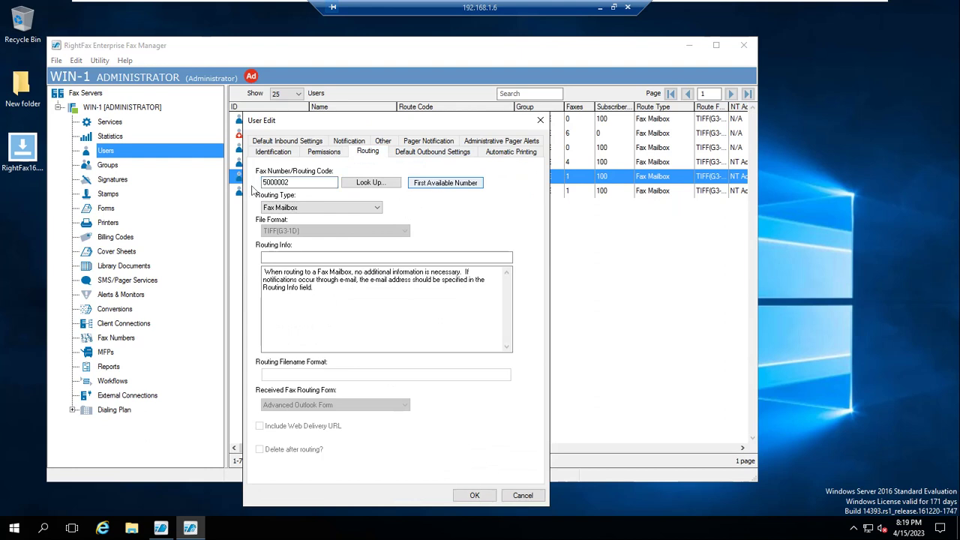
click(474, 497)
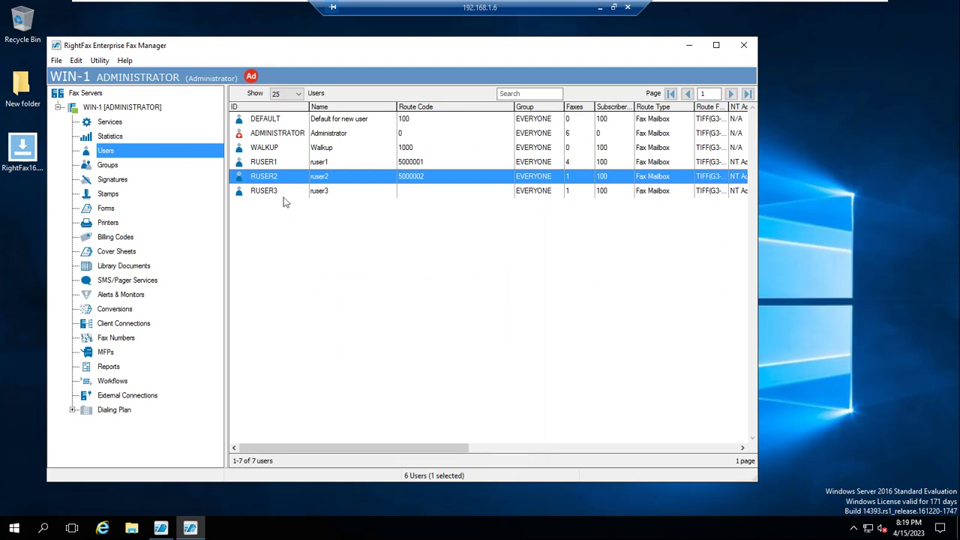
Assign fax number 5000049 to user RUSER3 by looking it up in the number list, and check the three users' route codes
double_click(272, 192)
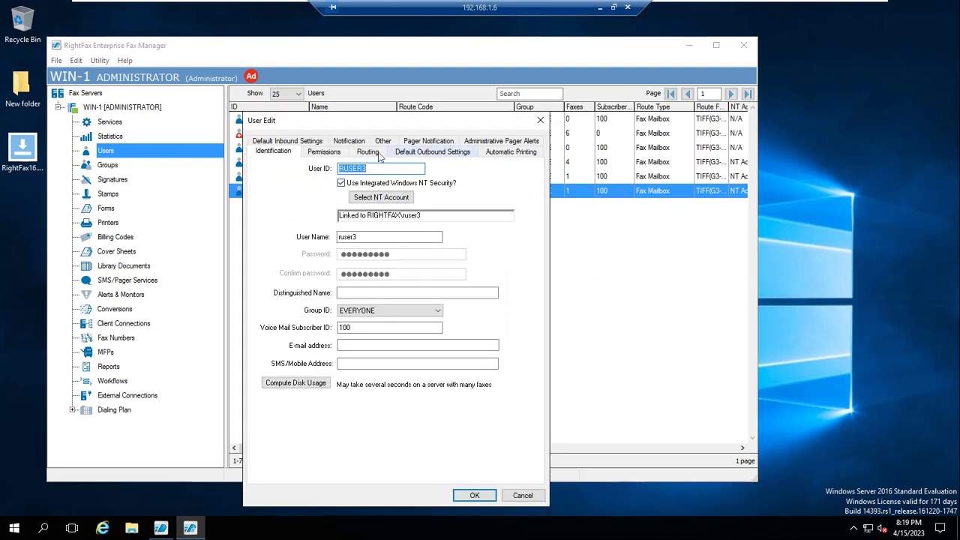
click(378, 153)
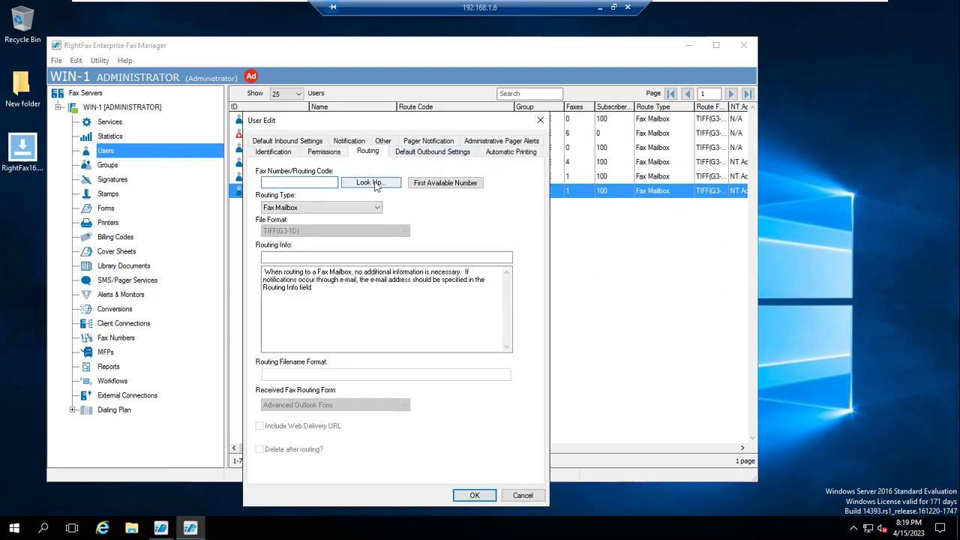
click(371, 183)
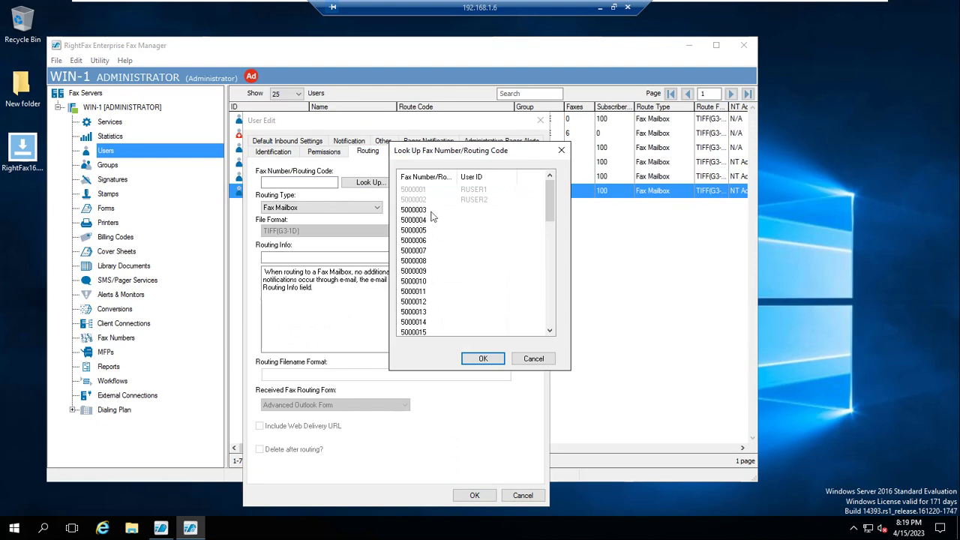
drag(552, 219, 556, 319)
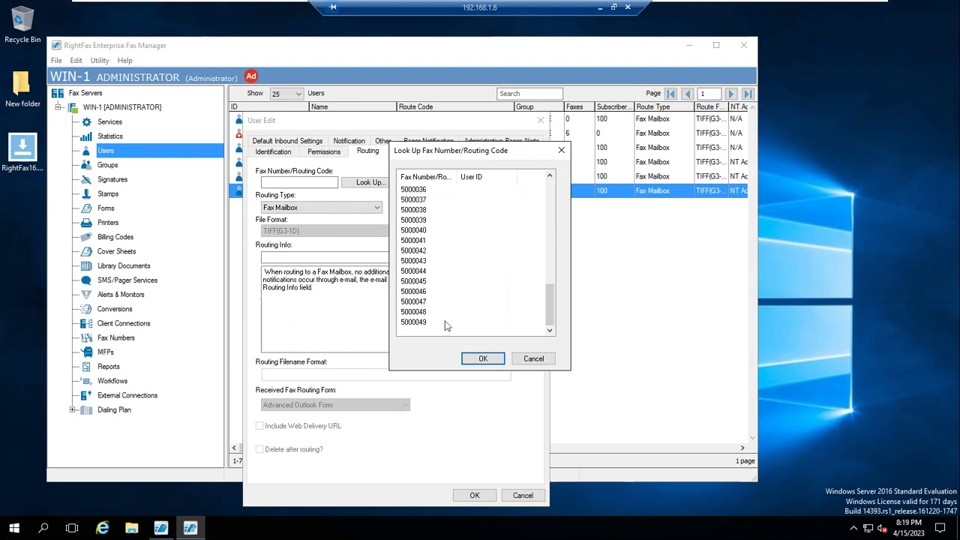
click(432, 323)
click(483, 358)
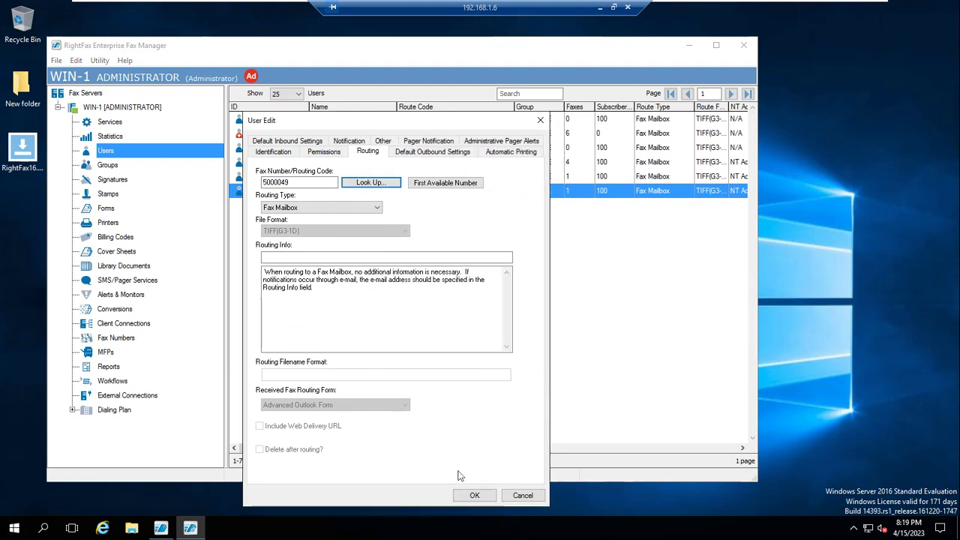
click(474, 495)
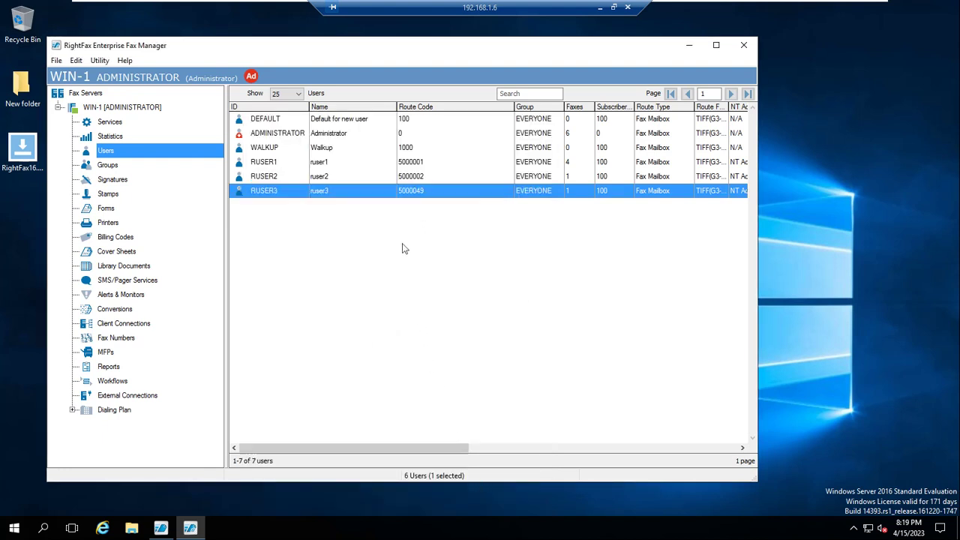
click(423, 166)
click(423, 179)
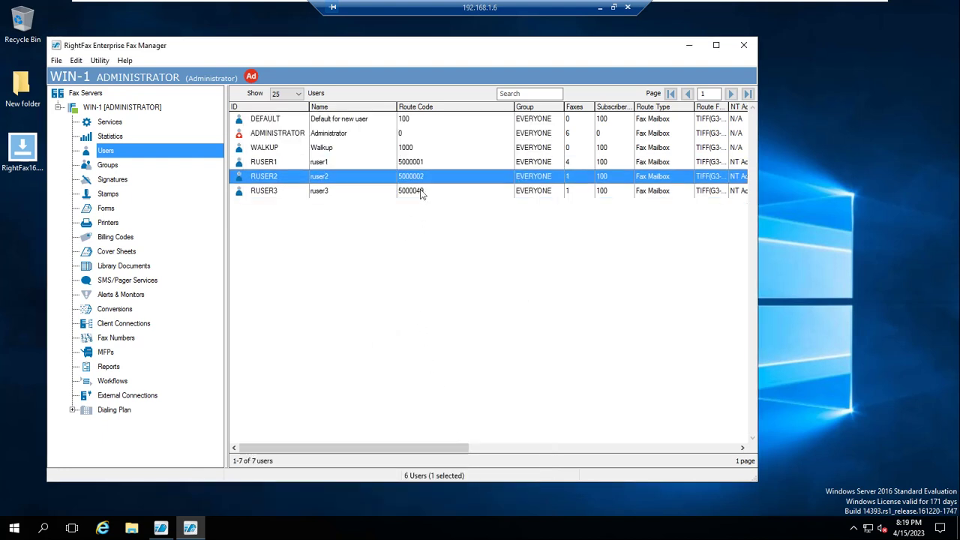
click(422, 192)
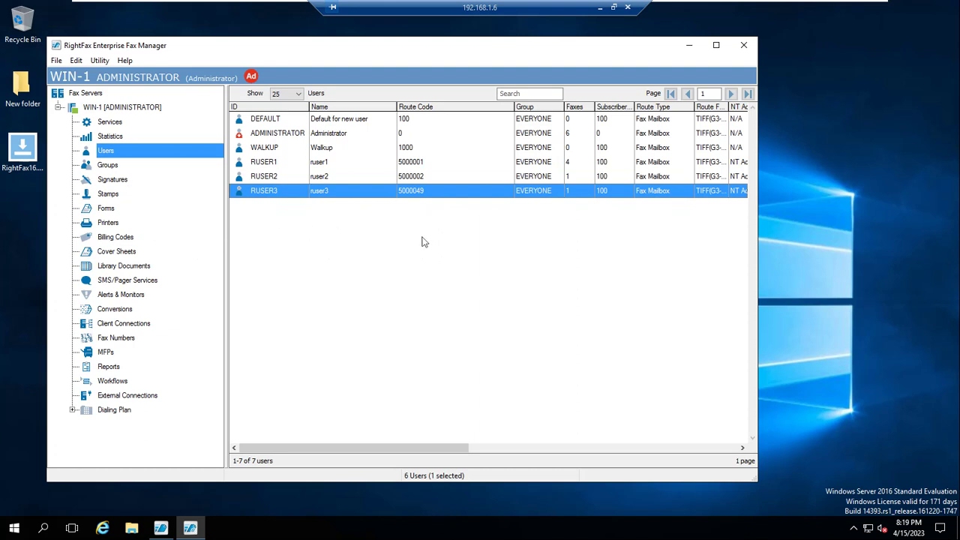
Open the group TESTINGROUP for editing and enable Smart Fax Distribution for it
click(113, 167)
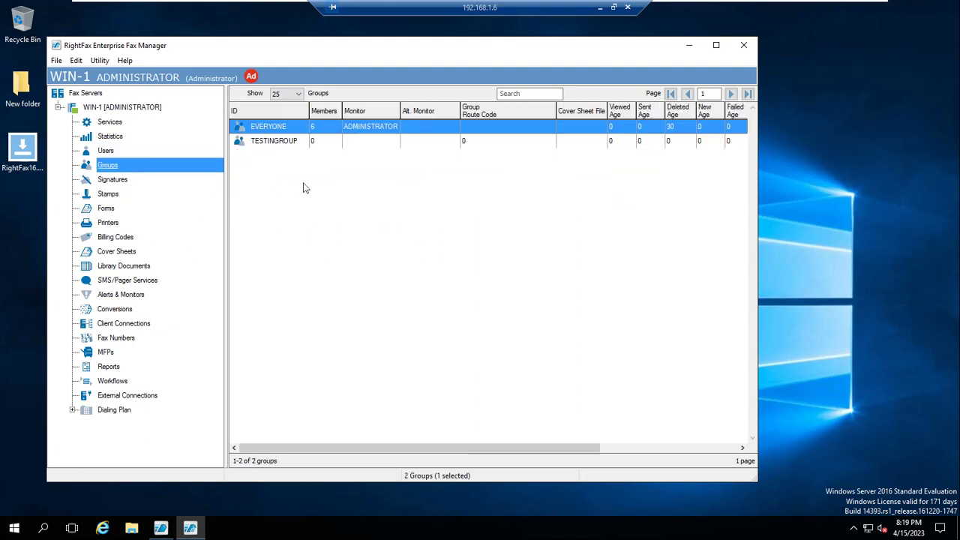
click(267, 143)
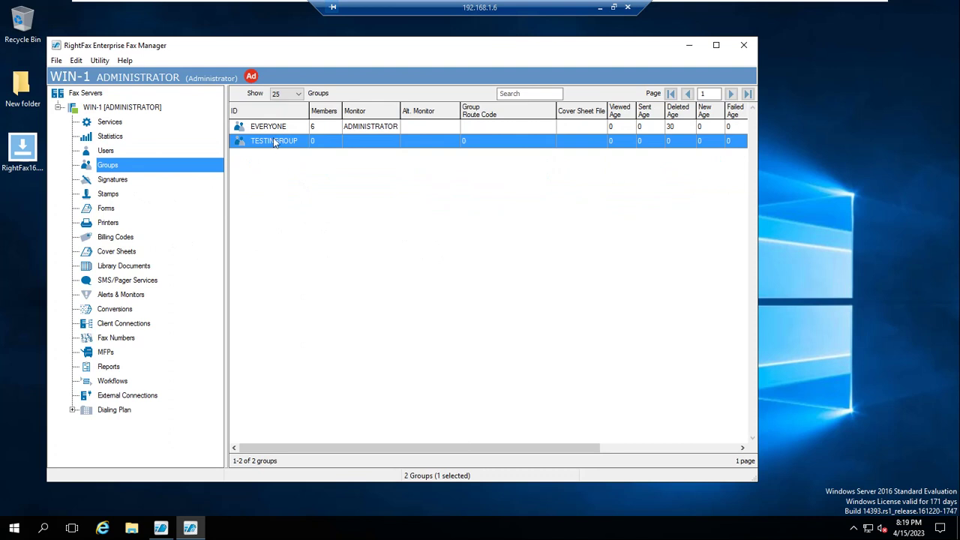
double_click(274, 142)
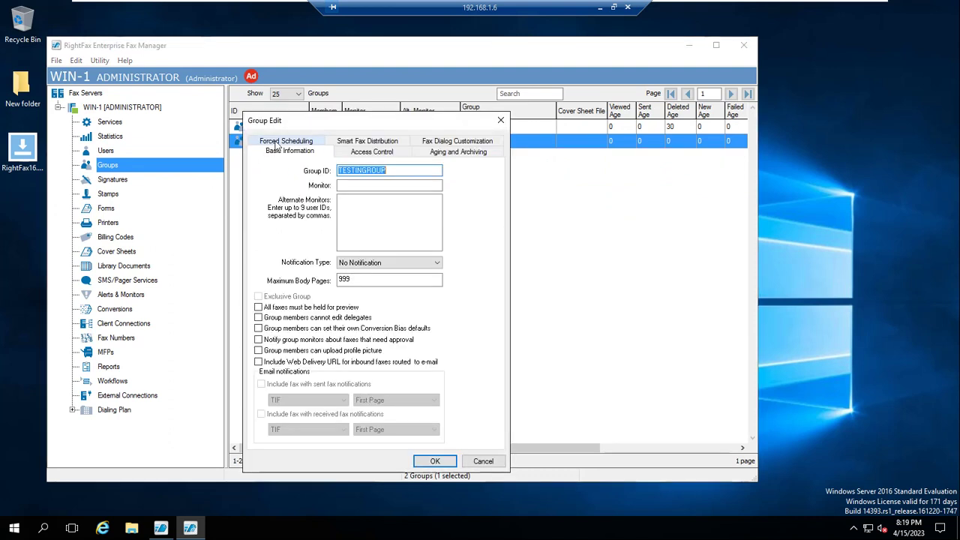
click(501, 121)
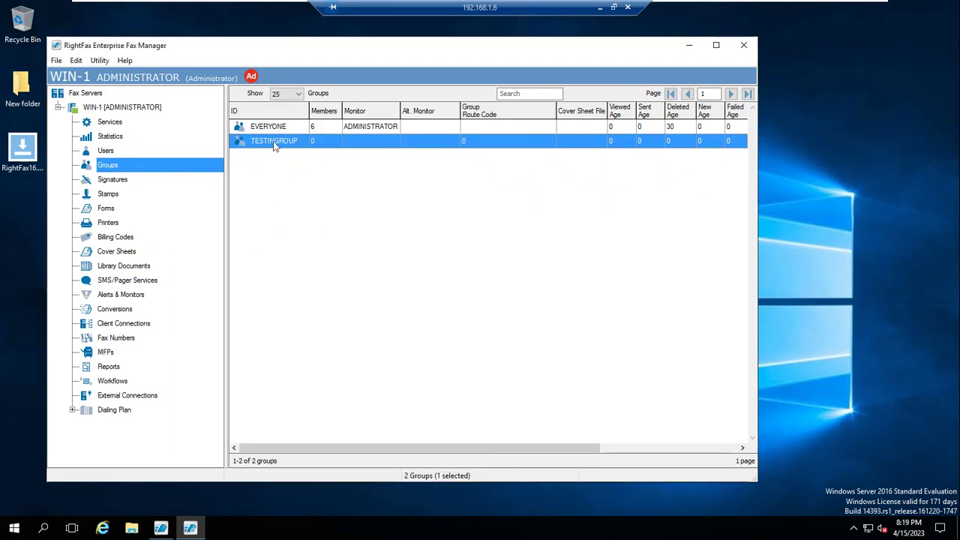
right_click(275, 143)
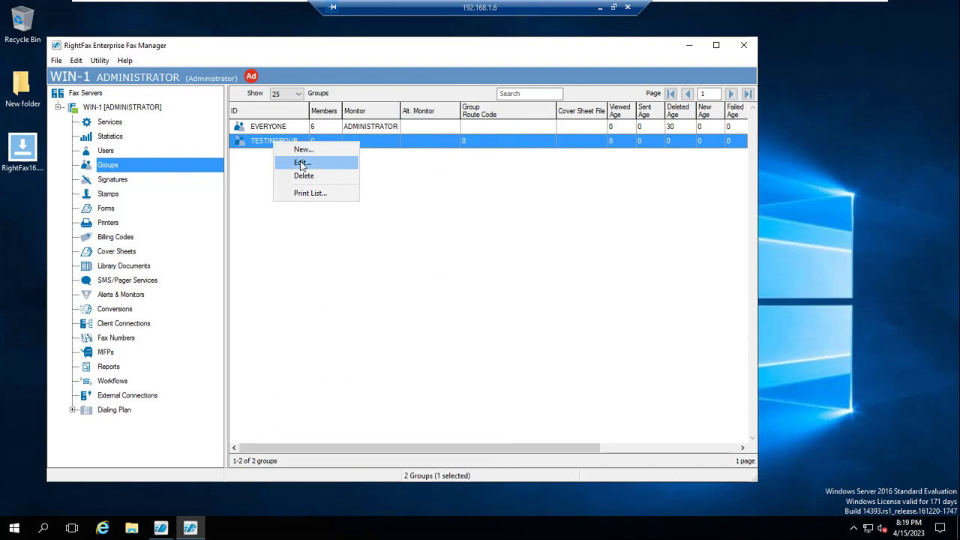
click(300, 162)
click(367, 141)
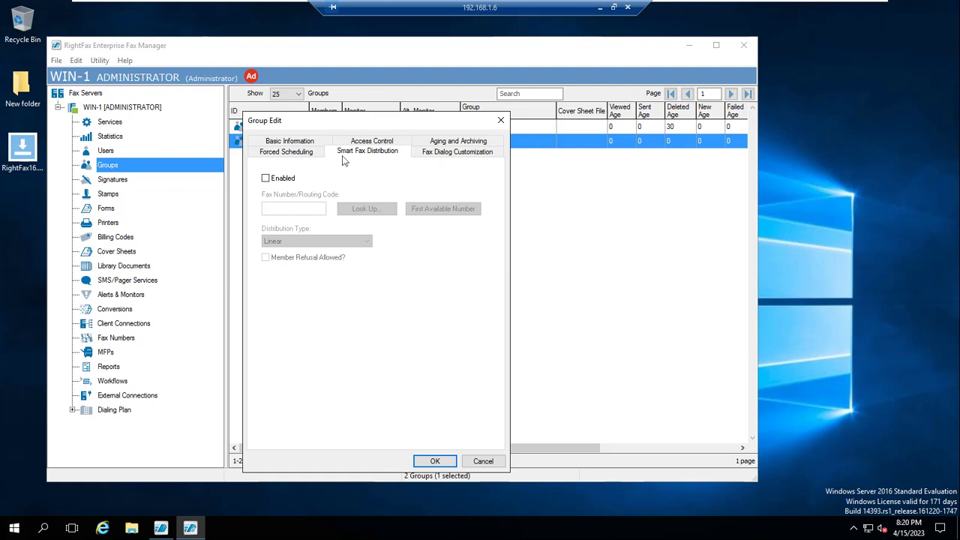
click(265, 180)
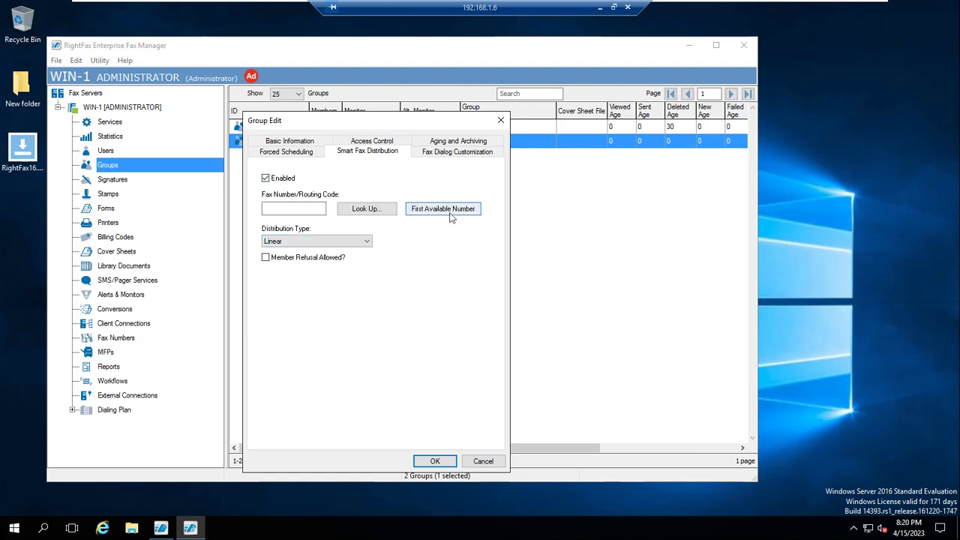
Look up fax number 5000025, assign it as TESTINGROUP's routing code with Linear distribution, and save the group
click(378, 213)
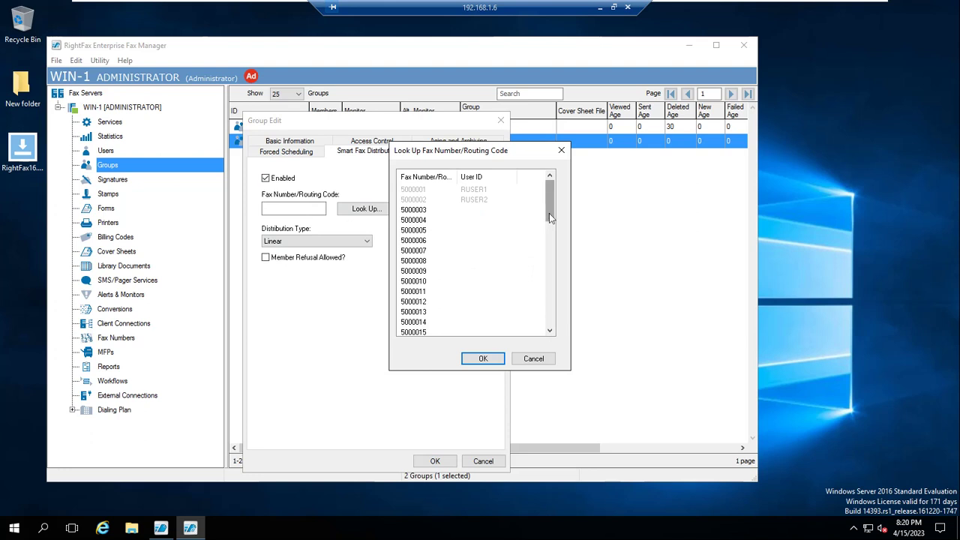
drag(549, 213, 552, 332)
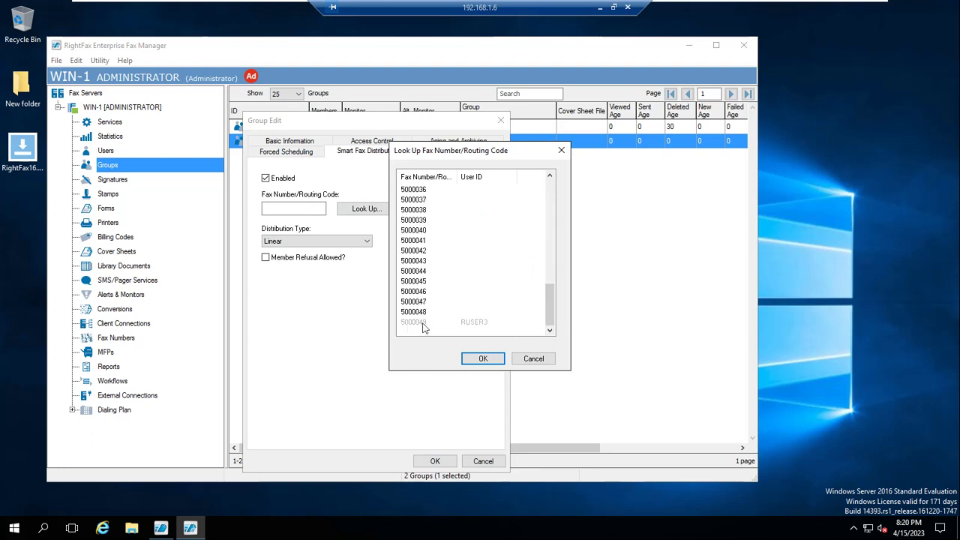
mouse_move(550, 317)
mouse_down()
mouse_move(549, 197)
mouse_move(548, 336)
mouse_up()
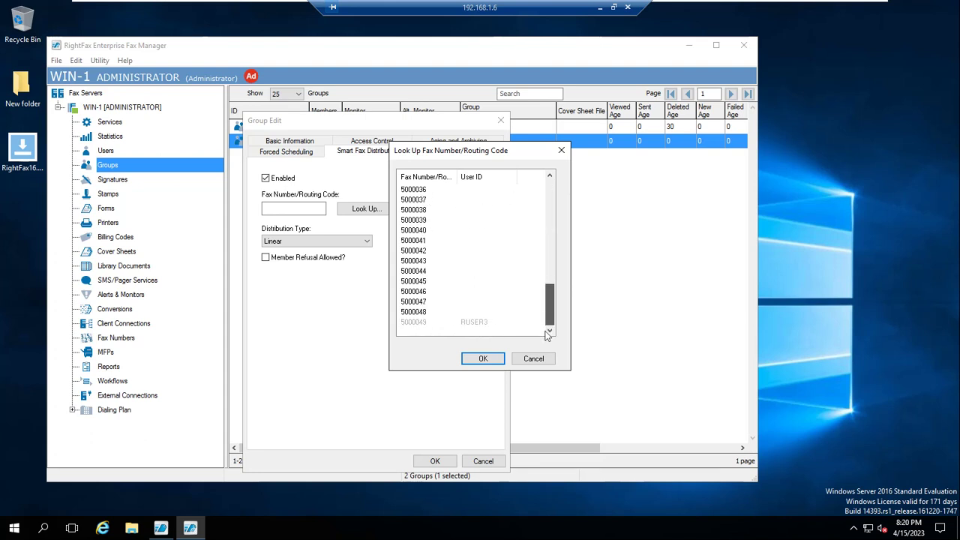
drag(554, 292, 548, 263)
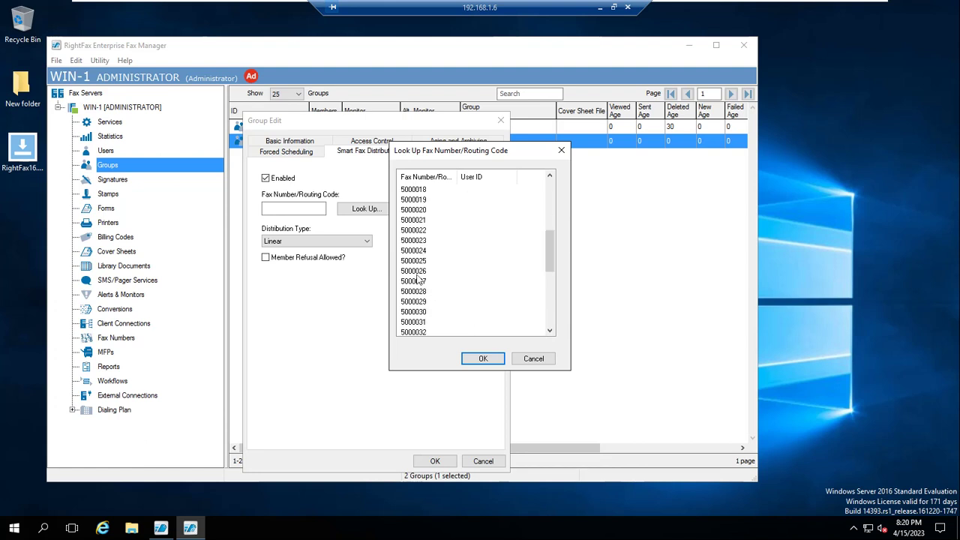
click(421, 261)
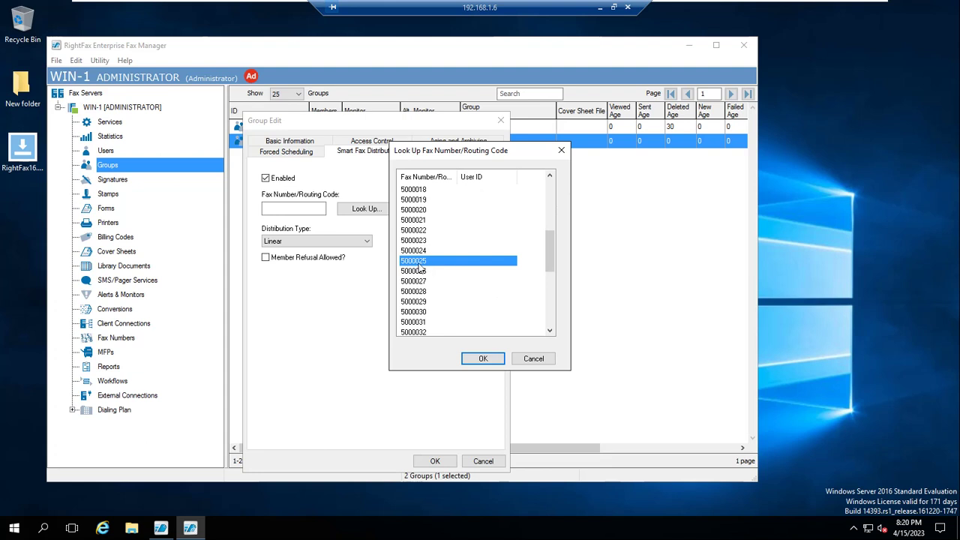
click(491, 359)
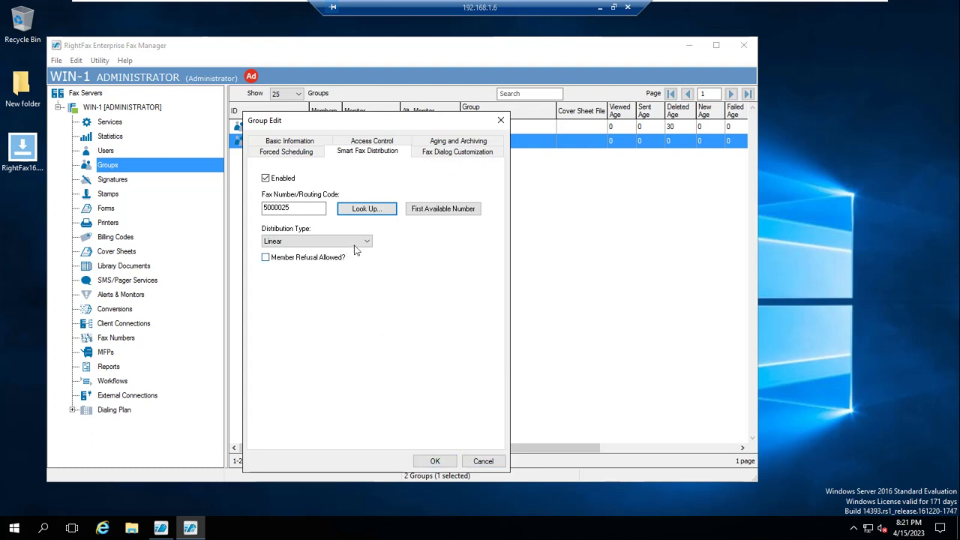
click(434, 461)
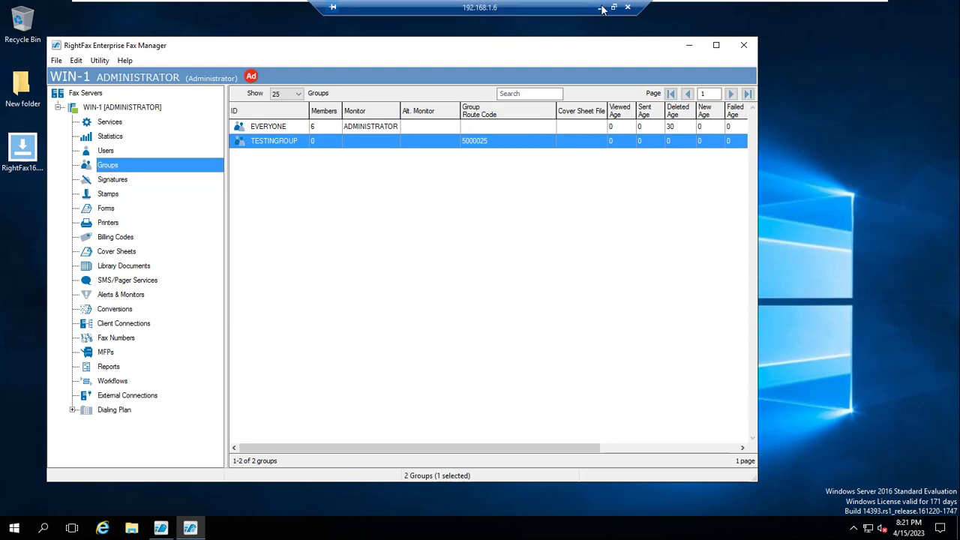
Reopen the group TESTINGROUP and review its Smart Fax Distribution routing code and distribution type
right_click(276, 151)
click(301, 165)
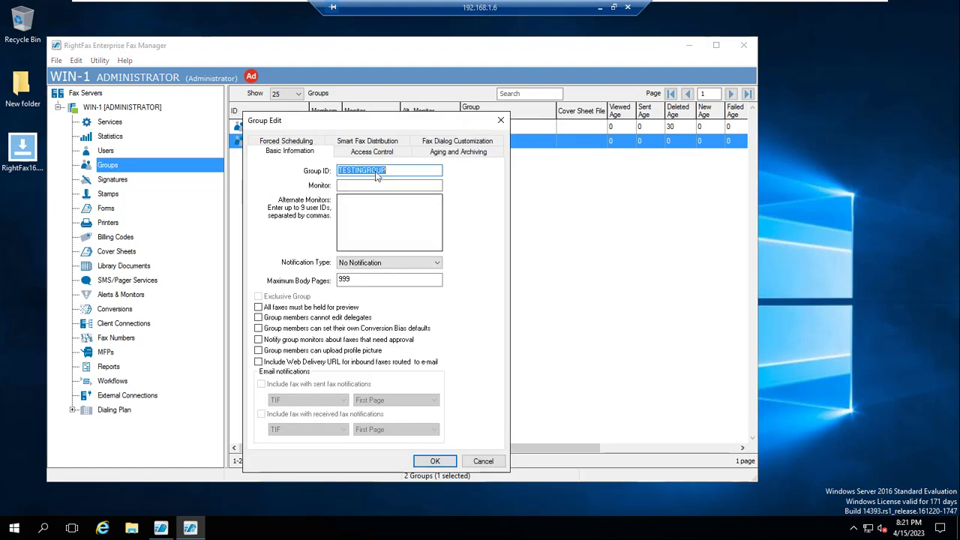
click(367, 141)
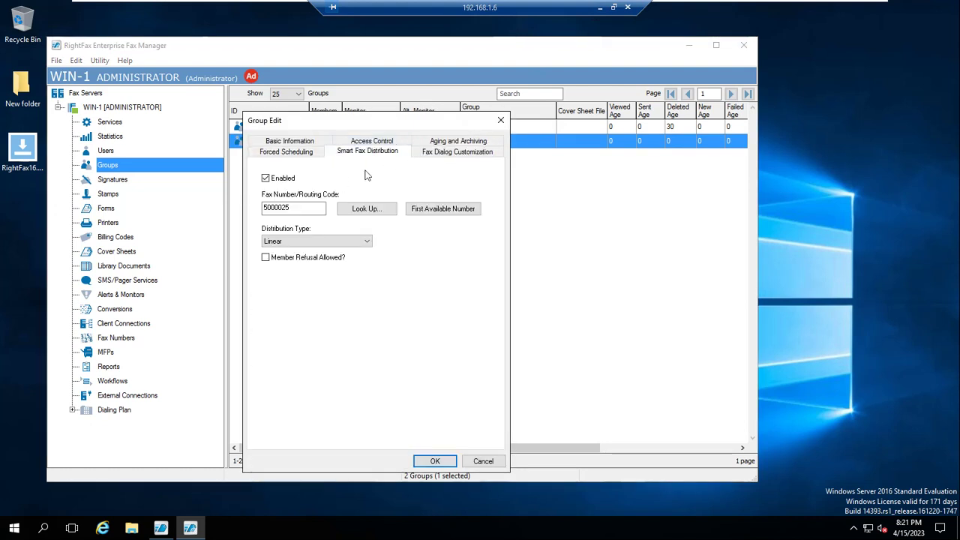
click(435, 461)
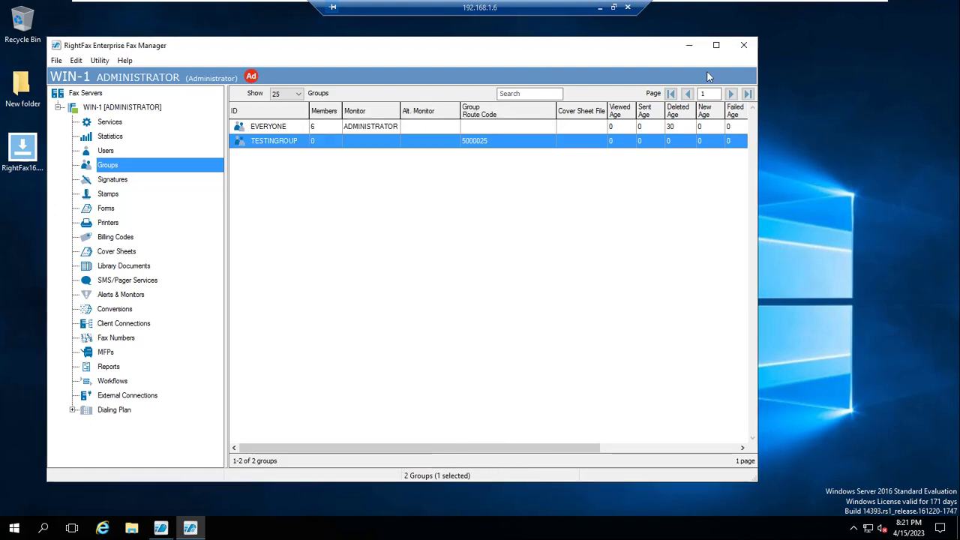
Check the status of the RightFax services on WIN-1, and minimize the remote desktop session
click(688, 46)
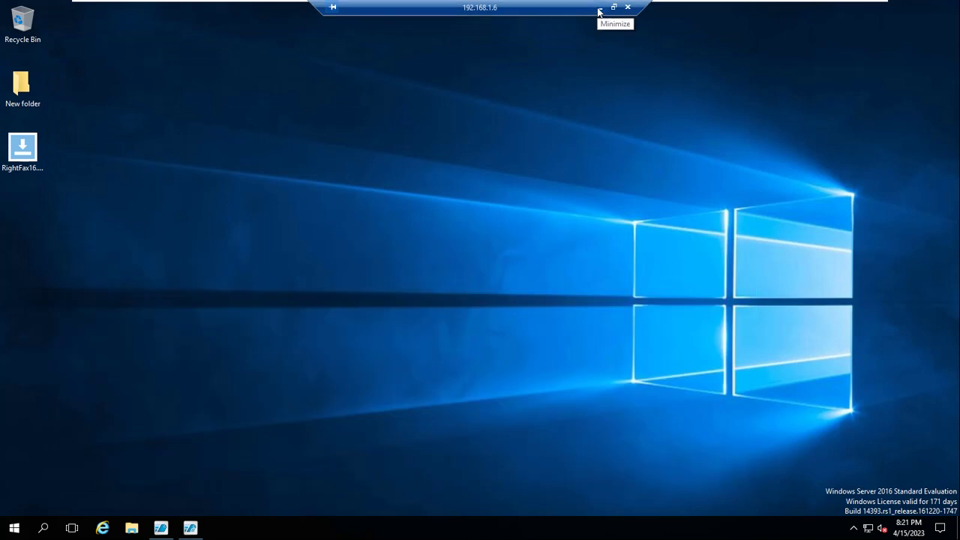
click(190, 528)
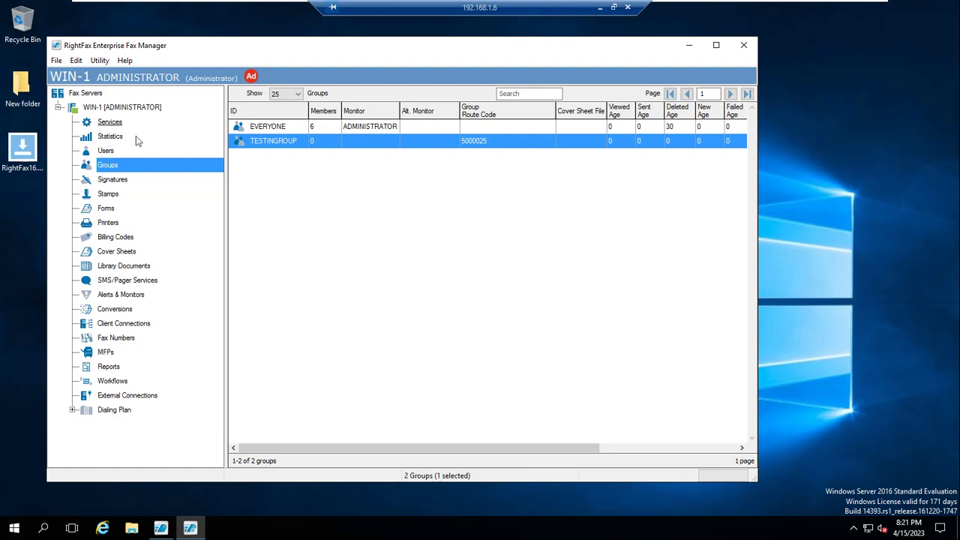
click(114, 125)
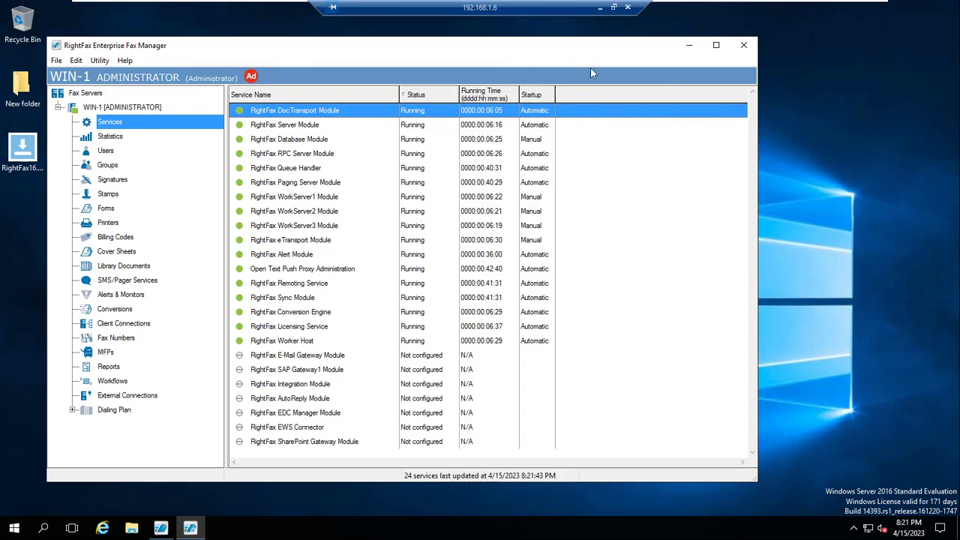
click(600, 9)
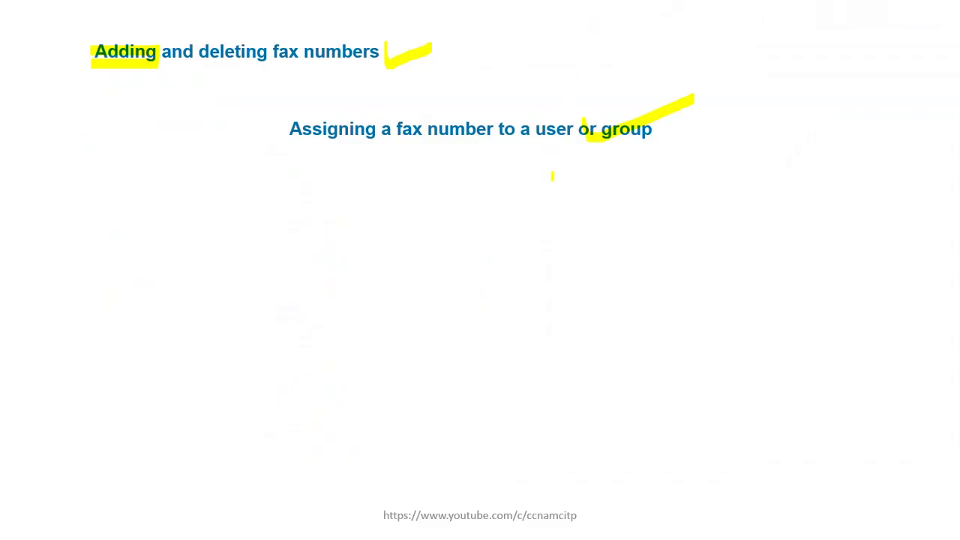
mouse_move(281, 113)
mouse_down()
mouse_move(298, 159)
mouse_move(671, 159)
mouse_up()
mouse_move(280, 117)
mouse_down()
mouse_move(621, 99)
mouse_move(690, 119)
mouse_move(684, 157)
mouse_move(650, 166)
mouse_up()
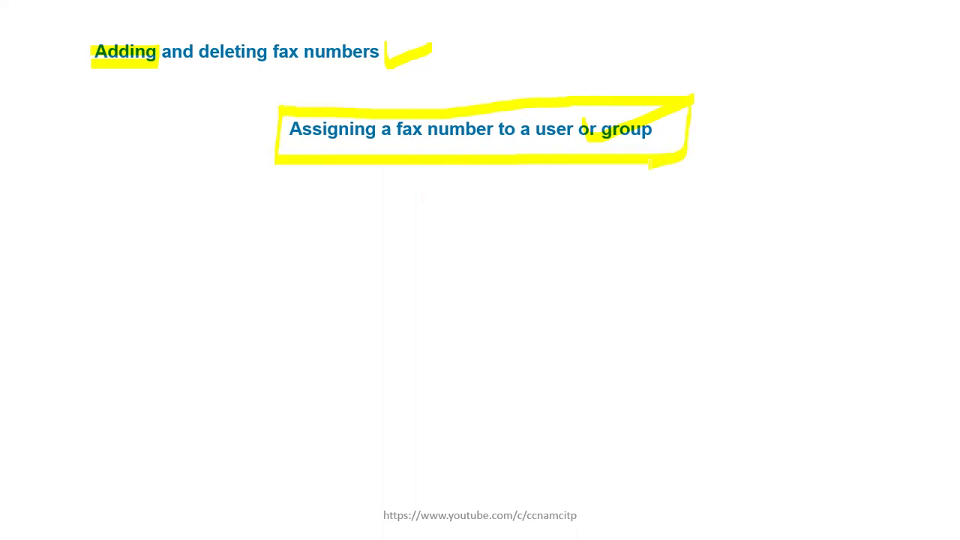
drag(721, 108, 621, 228)
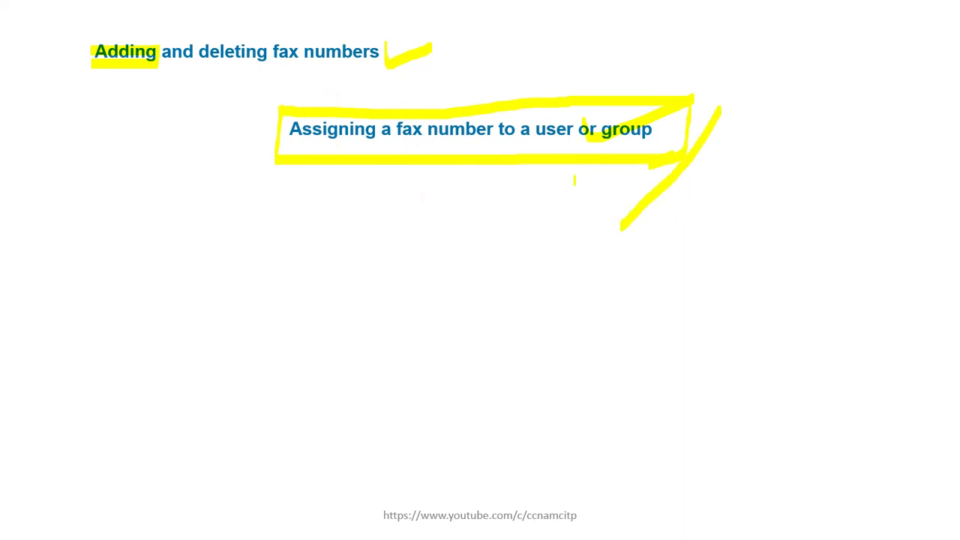
drag(574, 178, 773, 201)
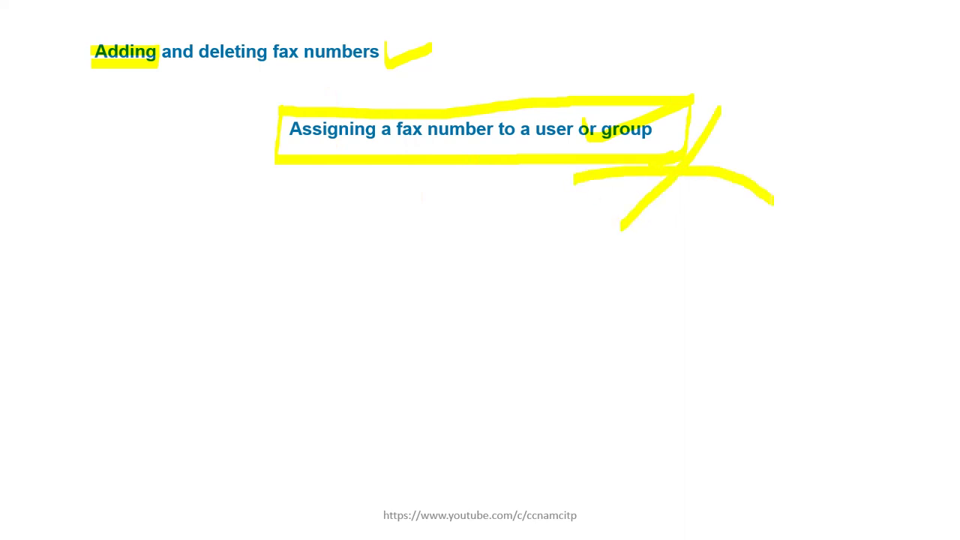